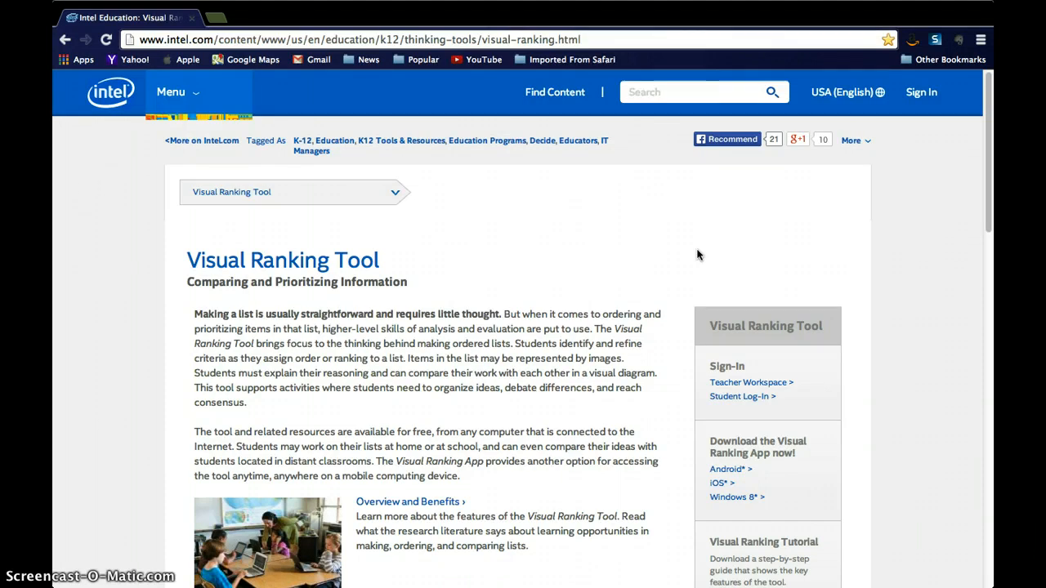
Open the Teacher Workspace sign-in from the Visual Ranking Tool page and log in with the saved credentials
click(640, 284)
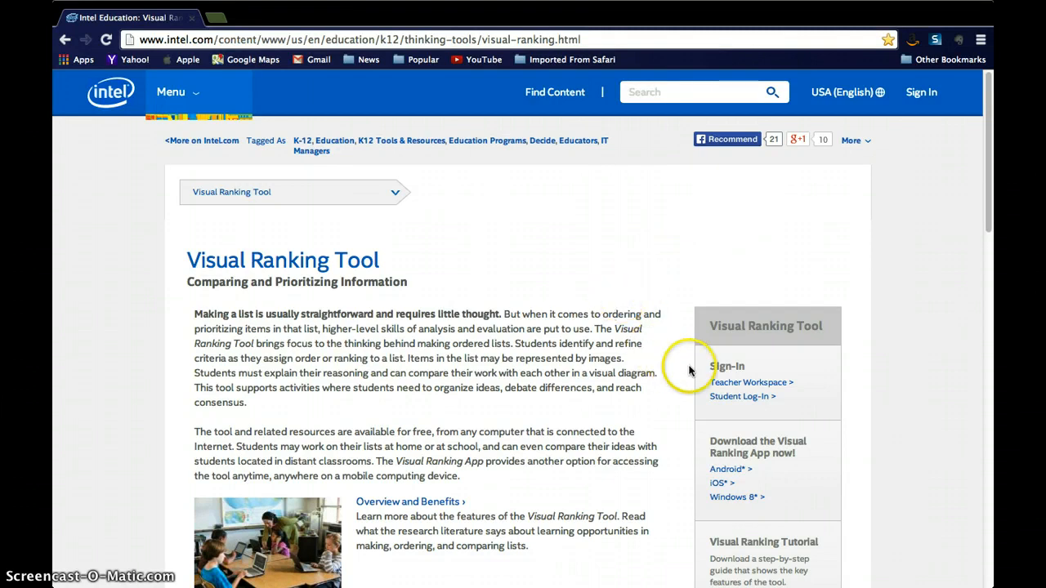
click(731, 385)
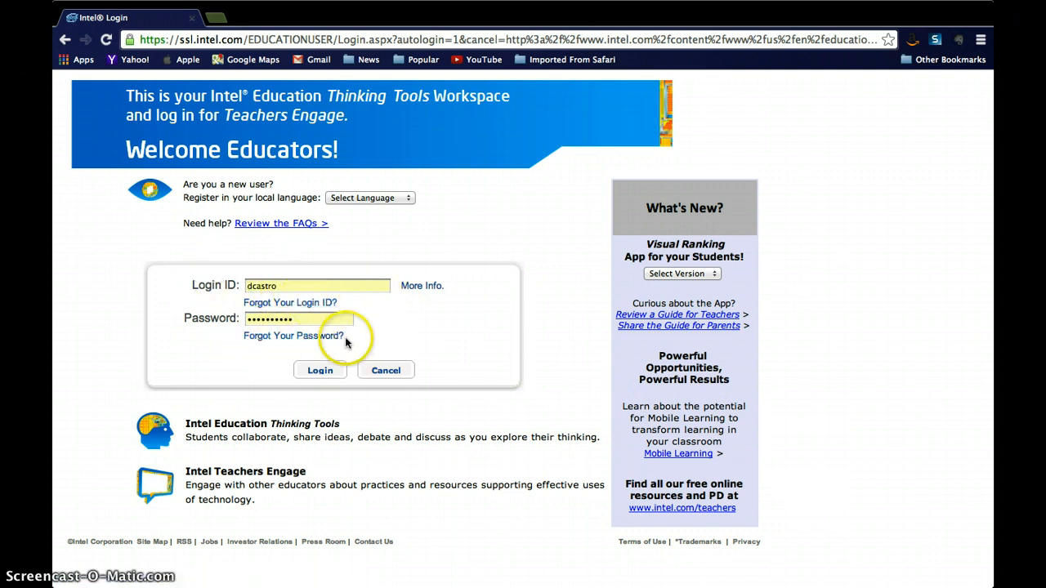
click(325, 372)
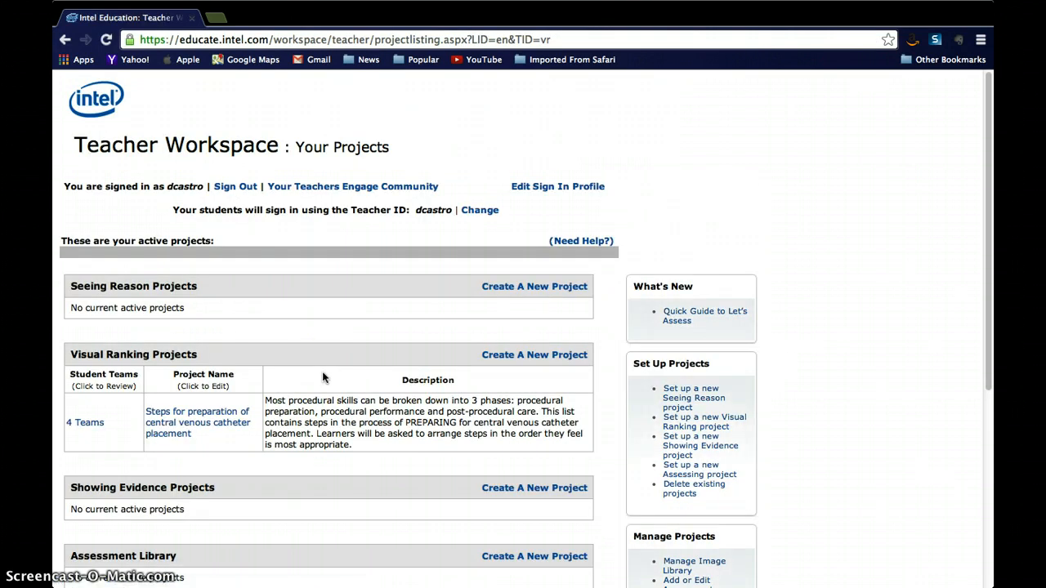
click(330, 364)
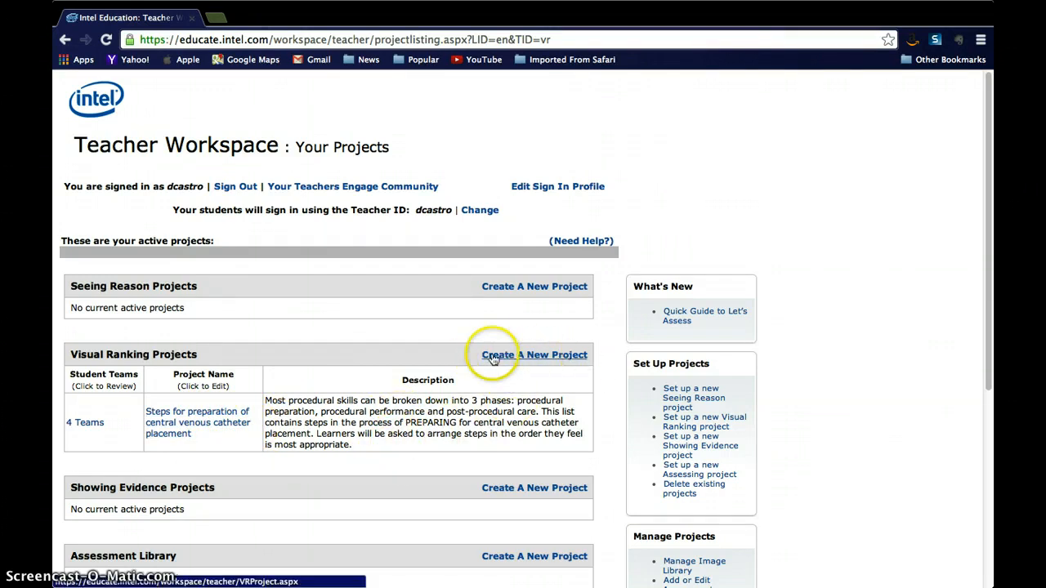
Open the project 'Steps for preparation of central venous catheter placement' for editing and review its settings
scroll(260, 359, down, 2)
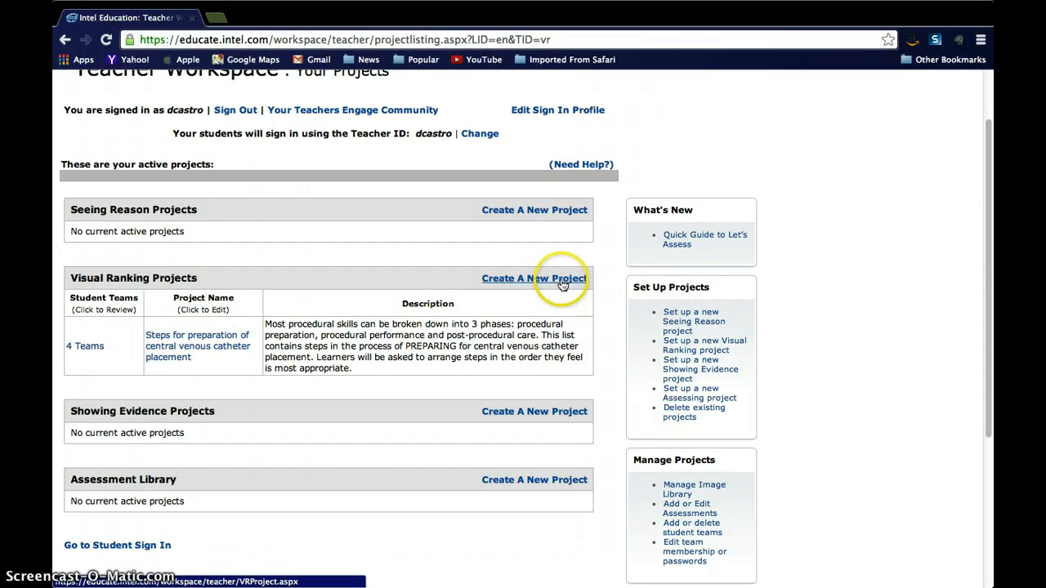
click(188, 343)
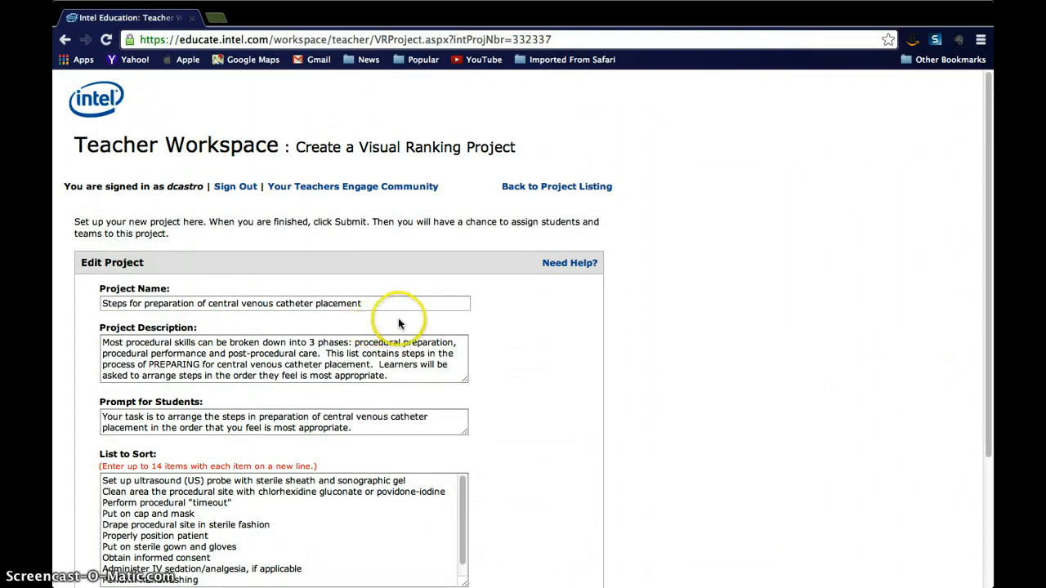
scroll(414, 321, down, 1)
scroll(414, 321, down, 3)
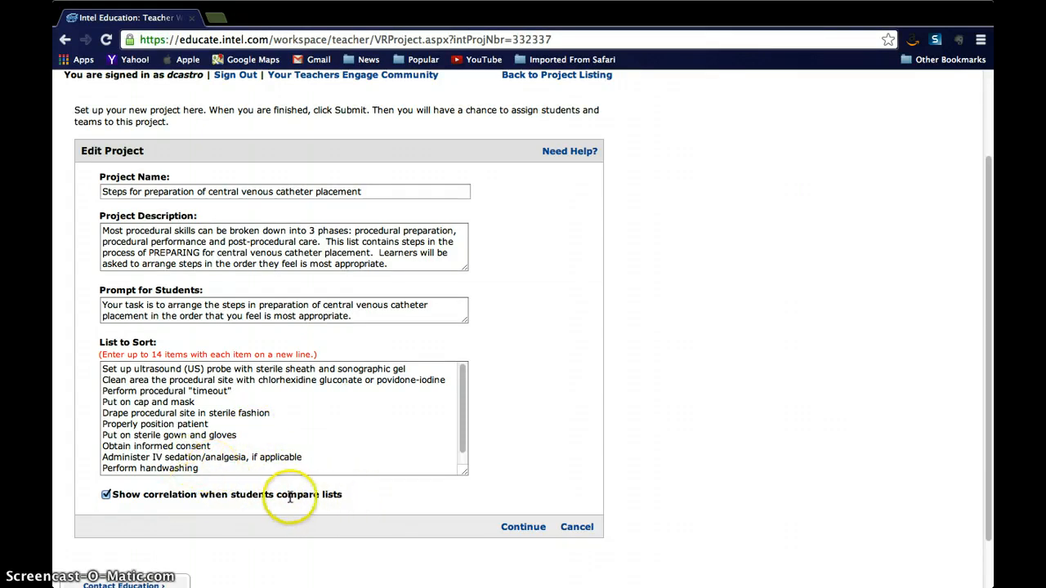
Enable 'Show correlation when students compare lists' and continue to the item list
click(106, 495)
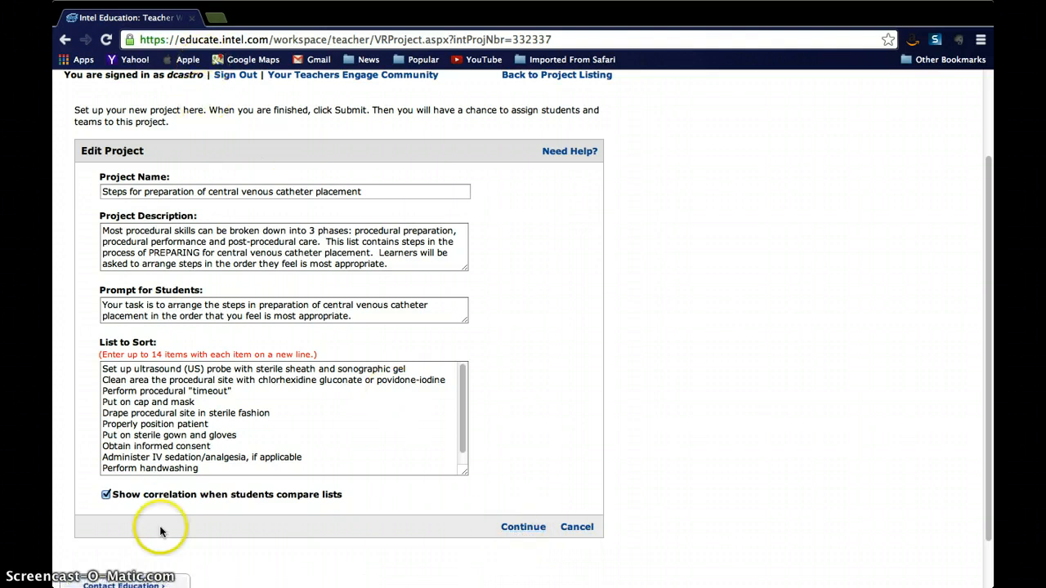
click(520, 530)
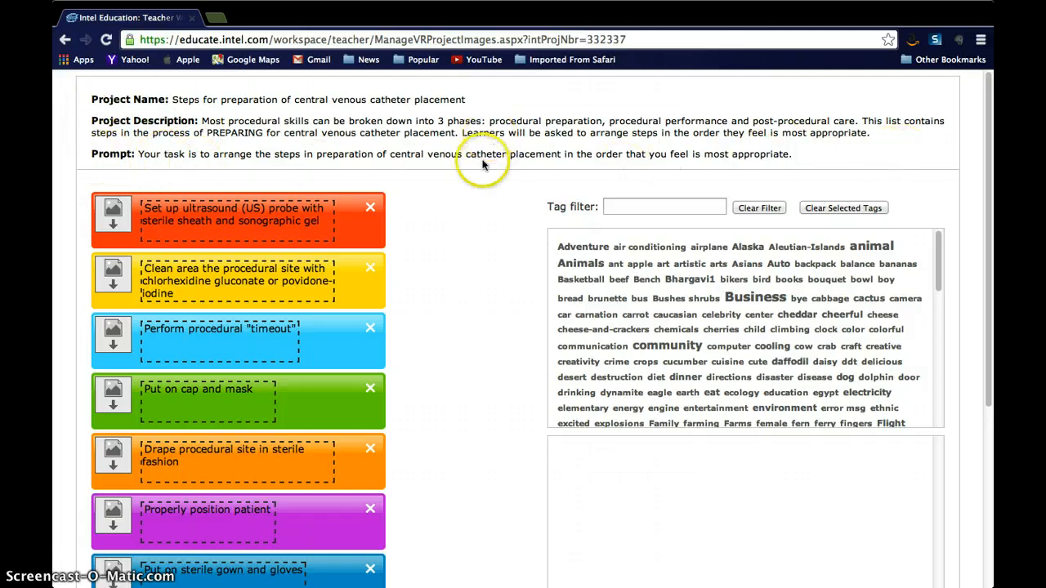
Add a new blank item to the list and delete it again
scroll(446, 331, down, 2)
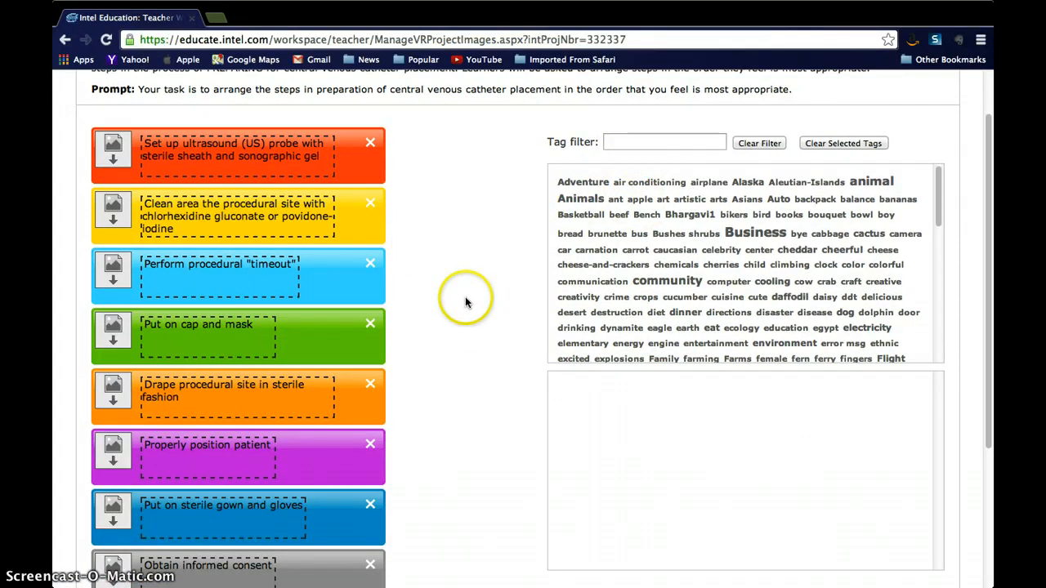
scroll(465, 300, down, 5)
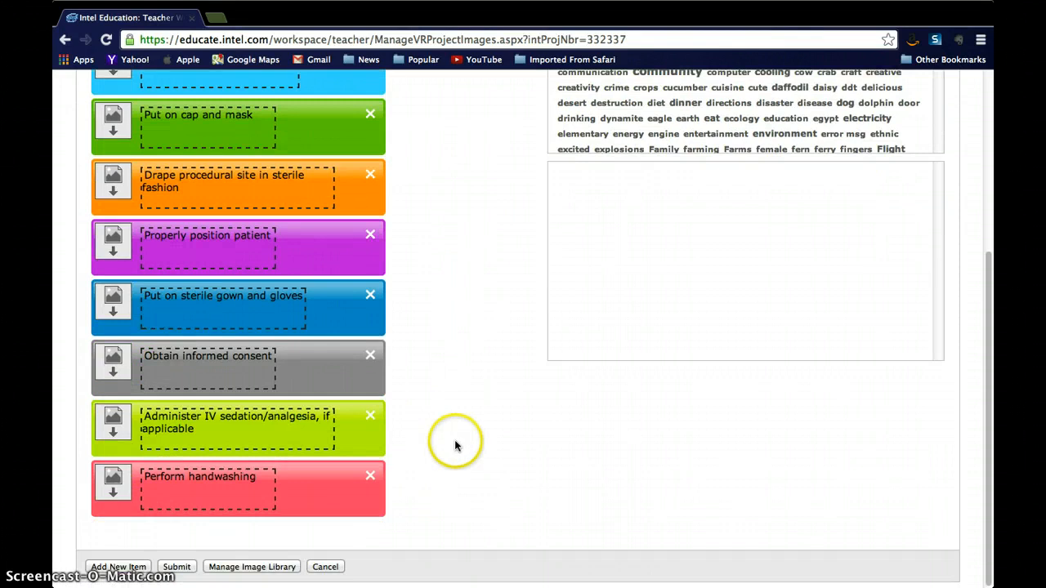
click(115, 570)
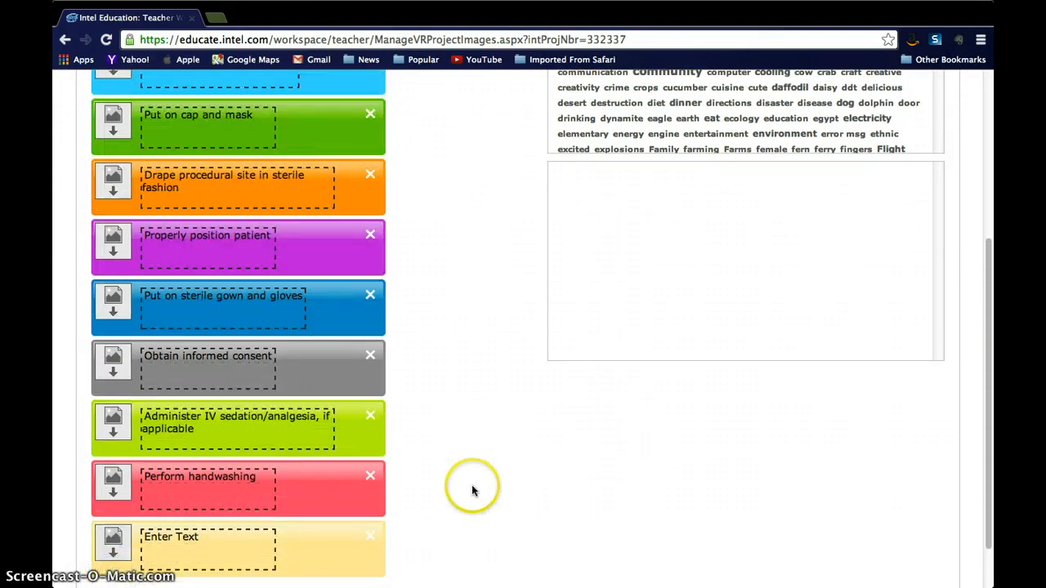
scroll(471, 490, down, 2)
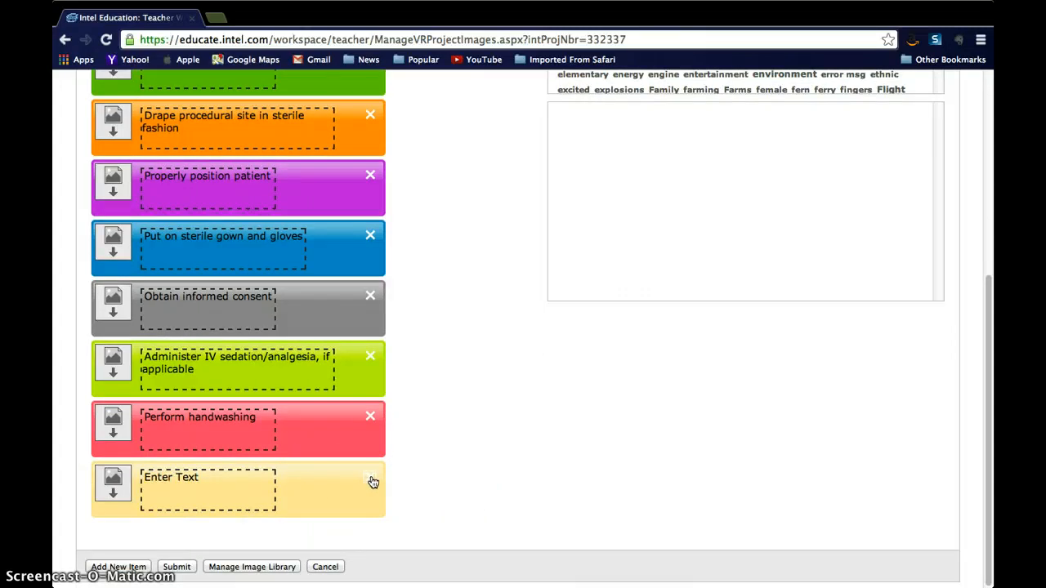
click(370, 479)
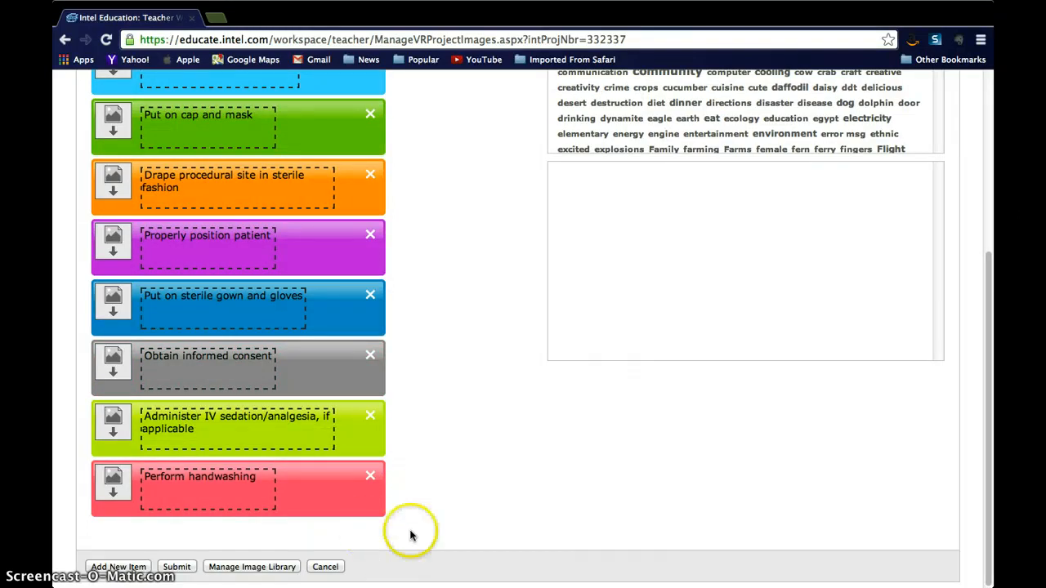
Open the Personal Image Library and view its Upload Images section
drag(122, 495, 167, 582)
click(221, 566)
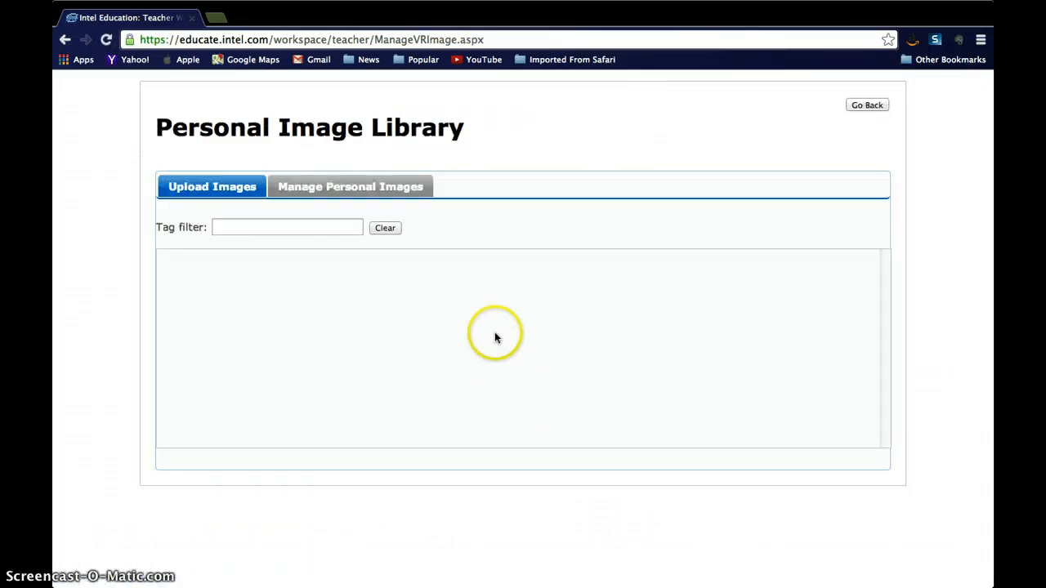
click(214, 191)
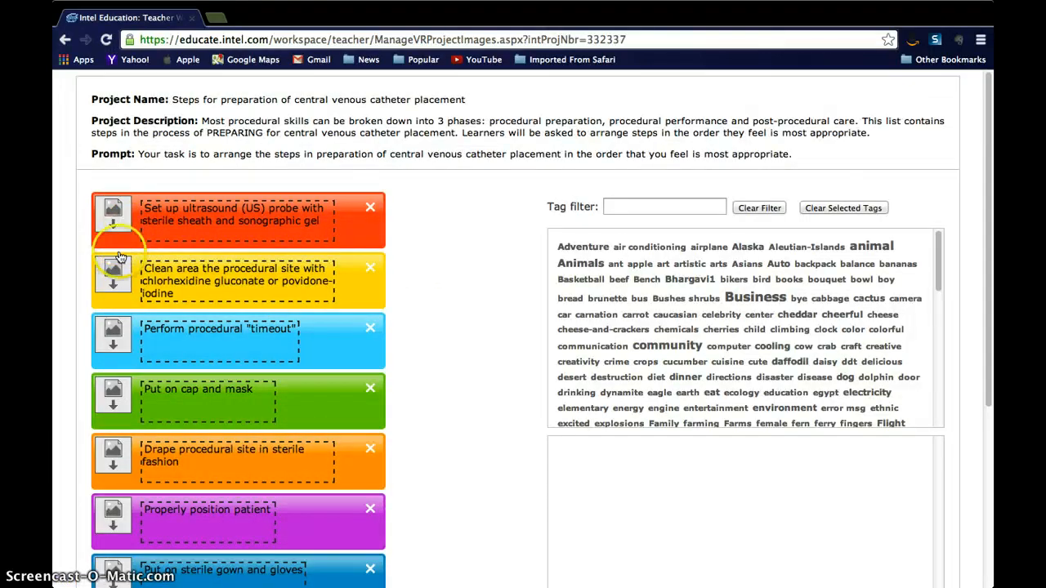
Submit the item list and navigate back to the item page
scroll(115, 433, down, 5)
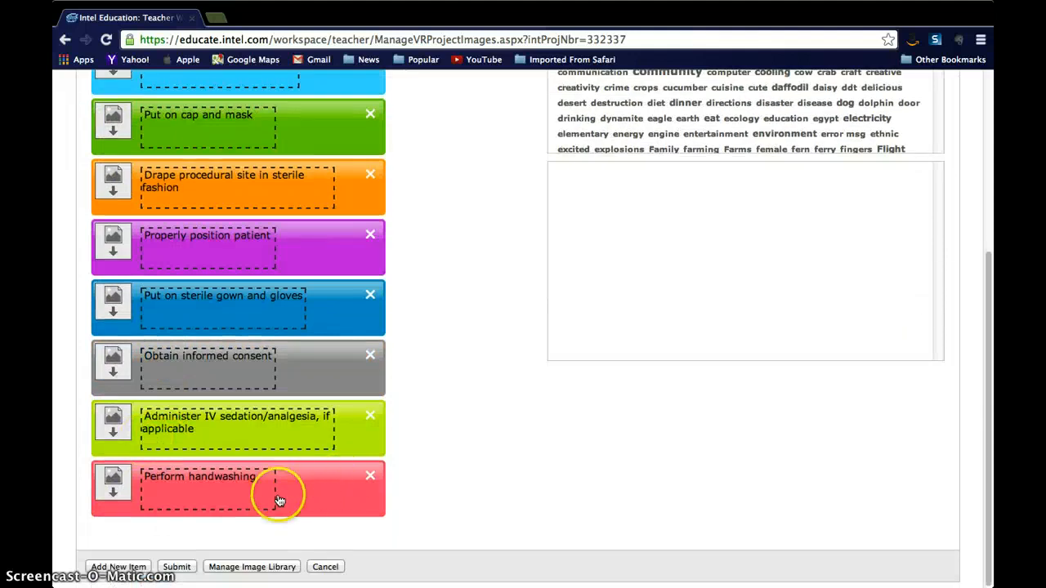
click(177, 567)
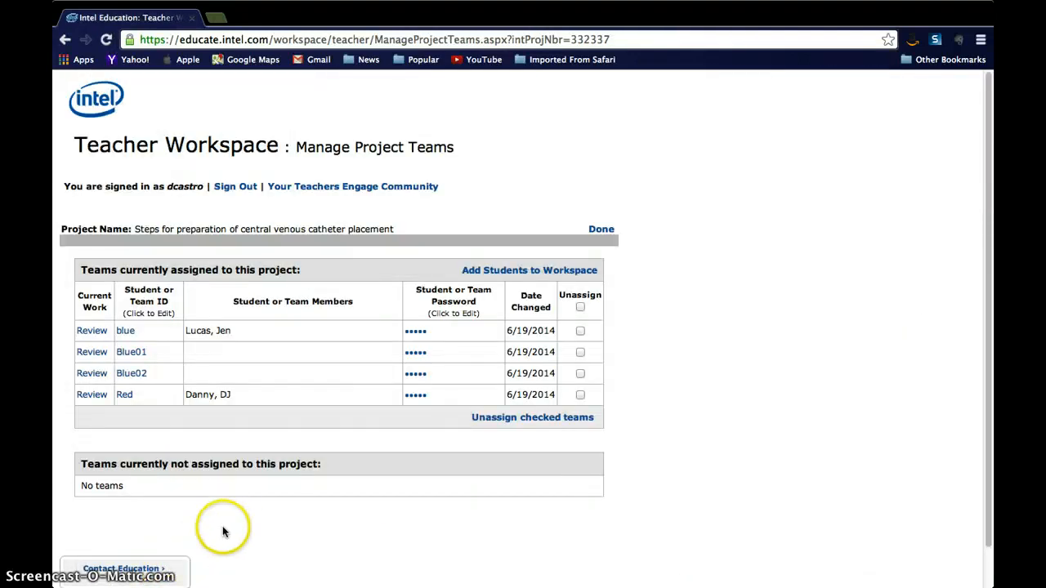
click(65, 39)
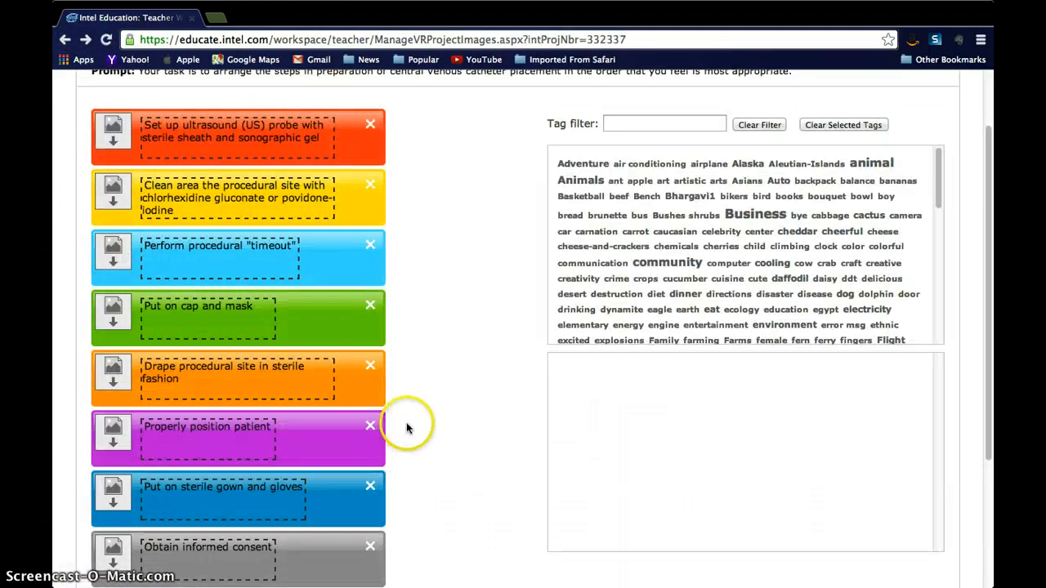
Reorder the items so the timeout, cap and mask, and drape steps come before cleaning the procedural site
scroll(421, 415, up, 2)
scroll(421, 415, down, 3)
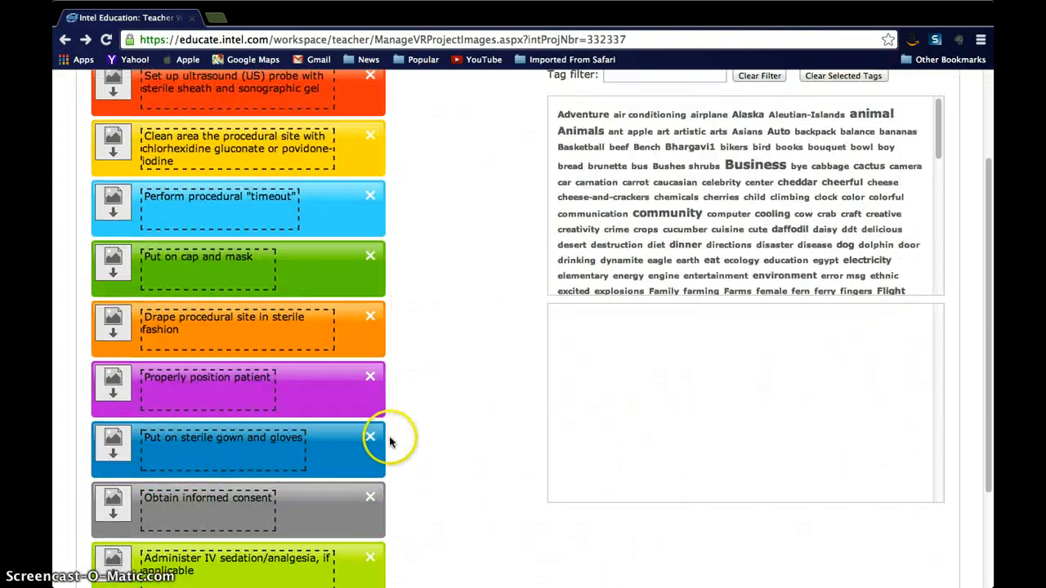
scroll(391, 442, up, 1)
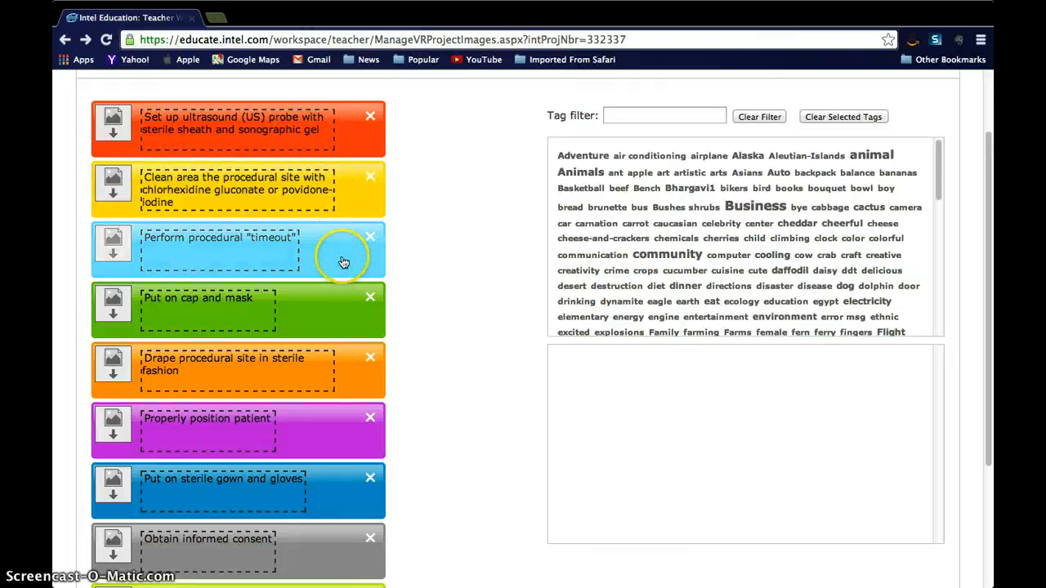
drag(318, 224, 316, 173)
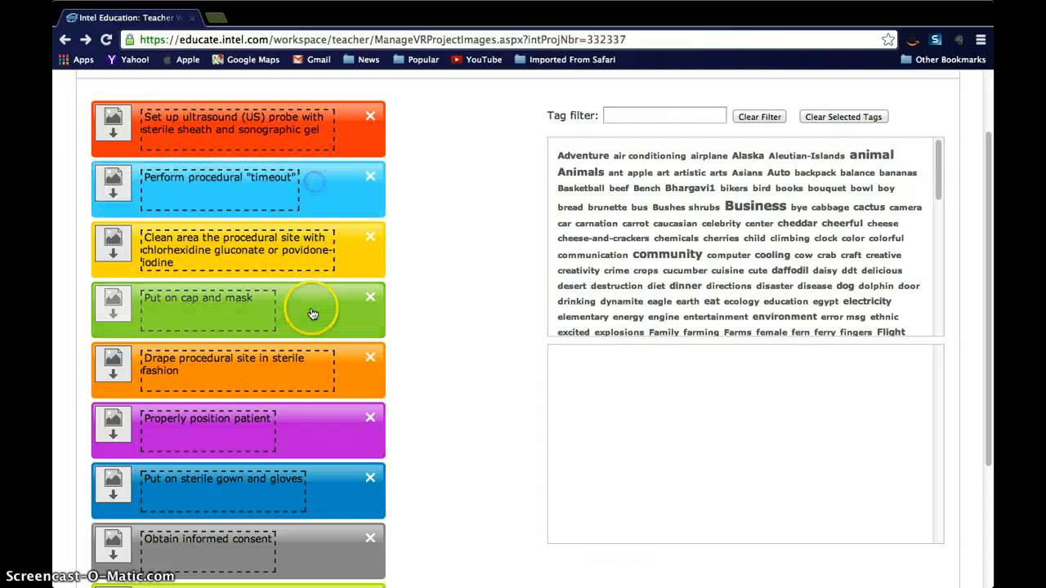
drag(310, 310, 311, 253)
drag(310, 482, 312, 347)
drag(297, 439, 319, 340)
scroll(391, 370, down, 4)
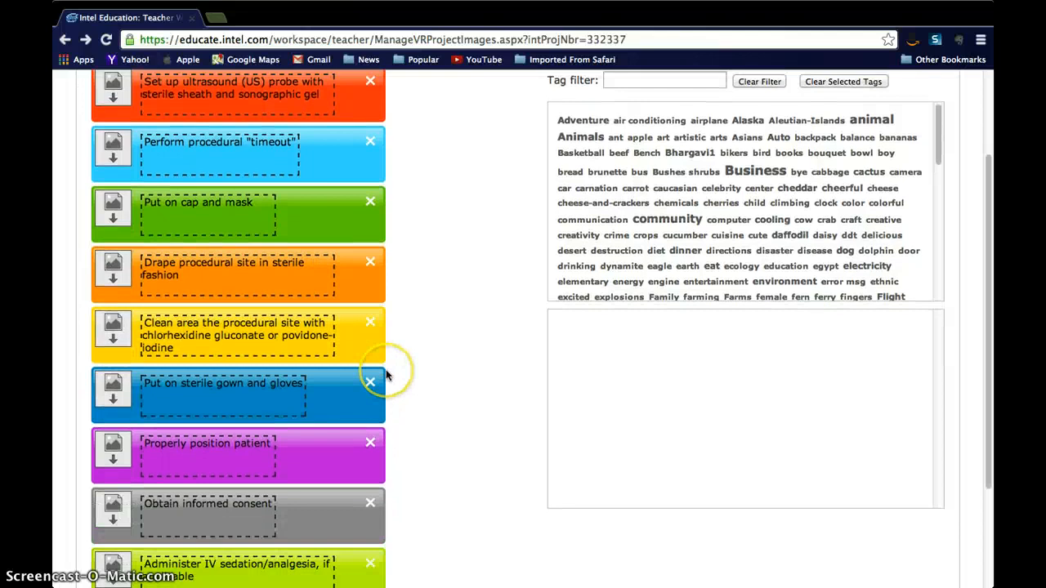
Open the 'Obtain informed consent' item's text for editing and close it unchanged
click(198, 413)
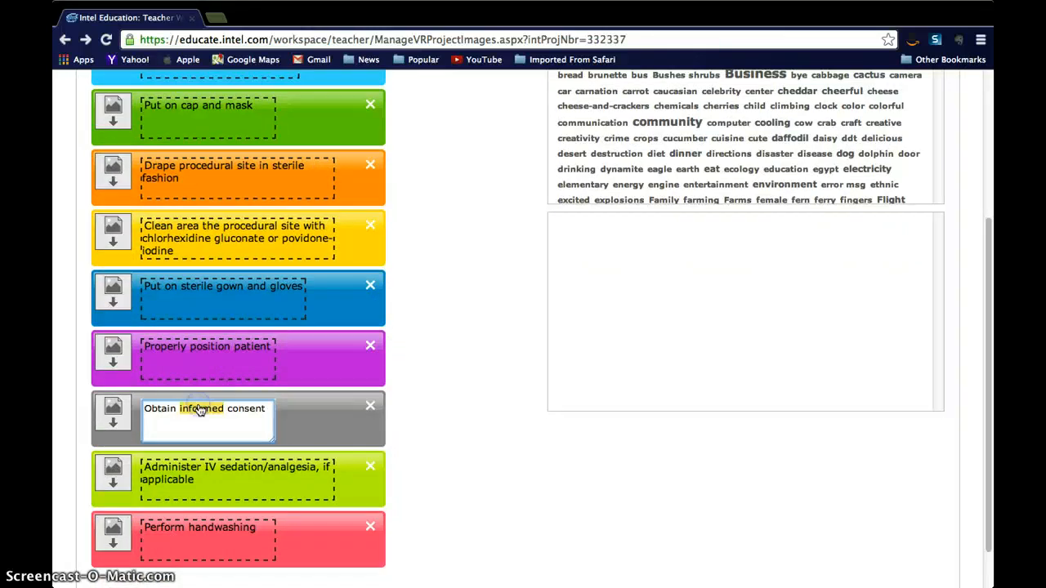
double_click(226, 407)
drag(226, 406, 211, 408)
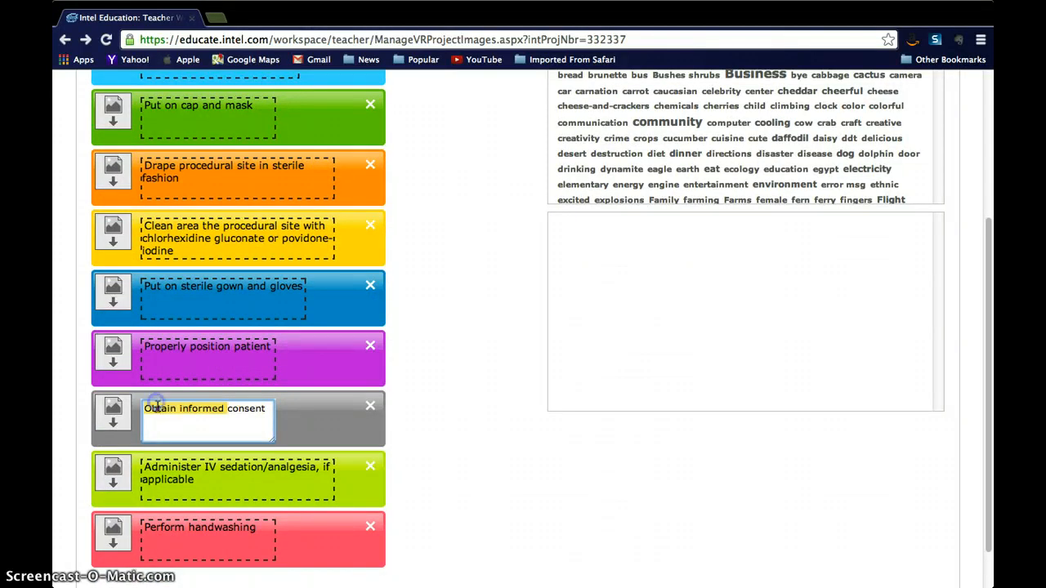
click(327, 435)
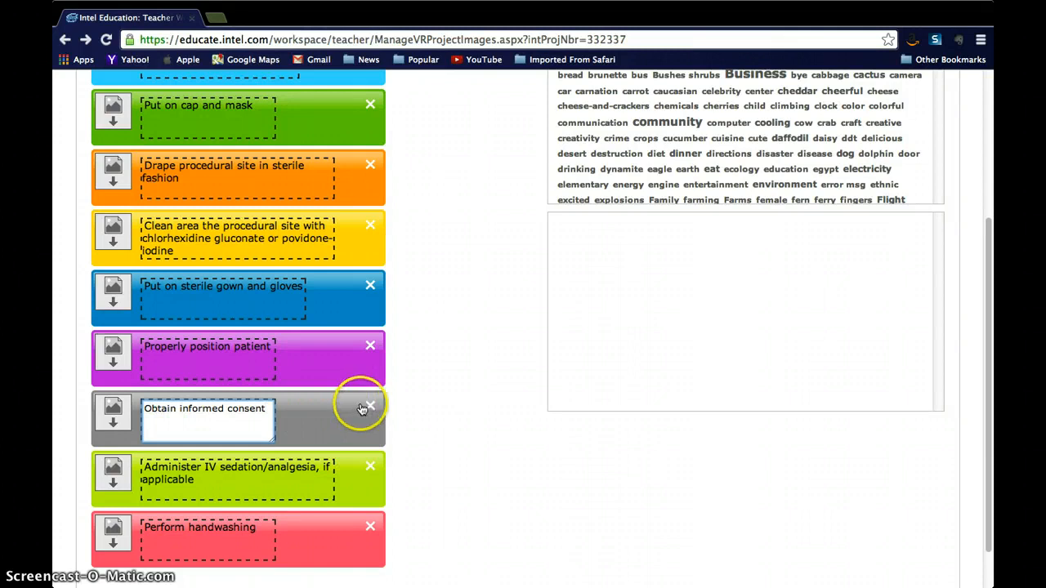
click(422, 360)
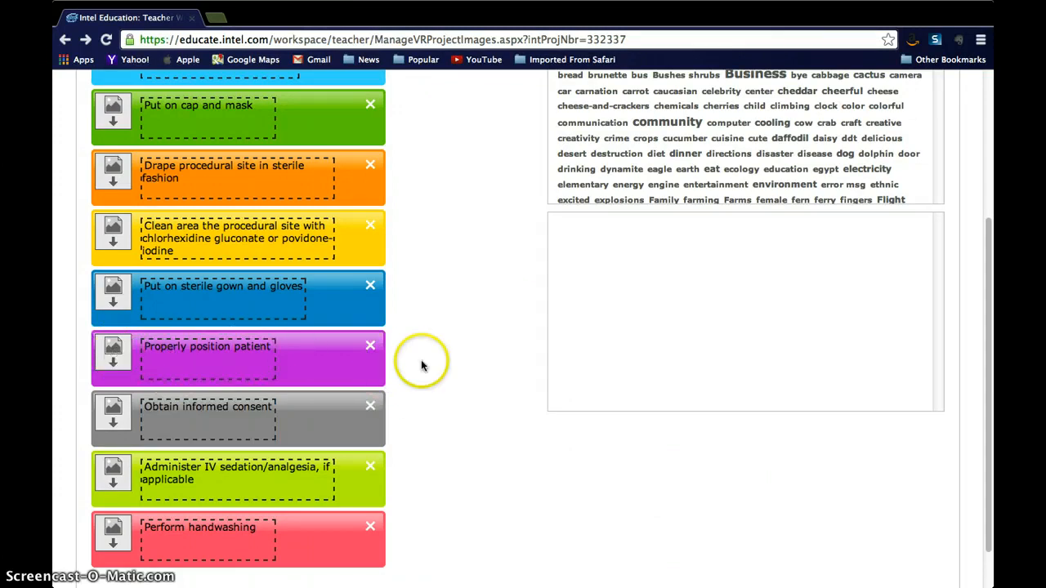
Submit the reordered item list
scroll(163, 414, down, 1)
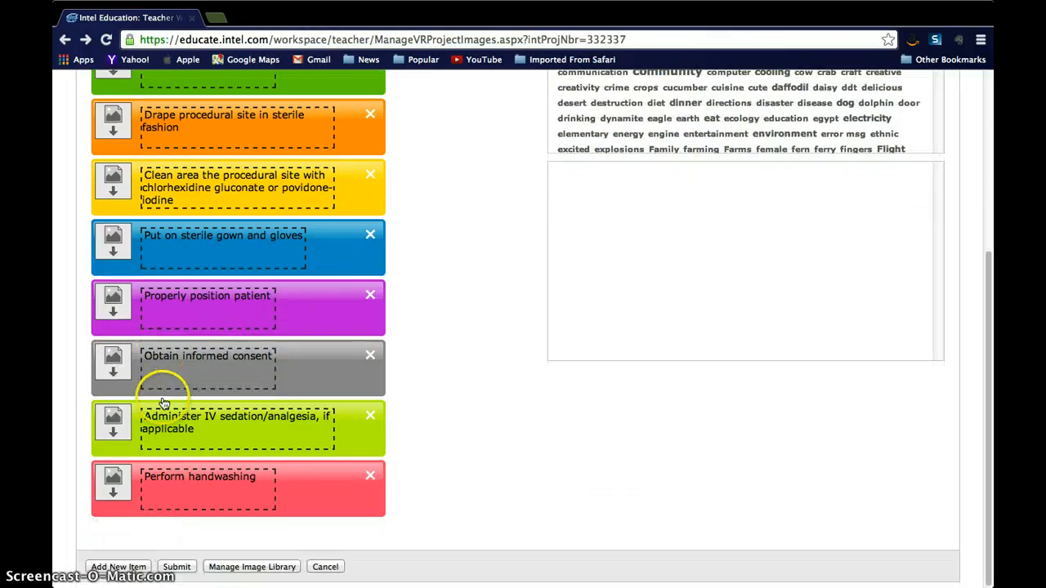
click(198, 358)
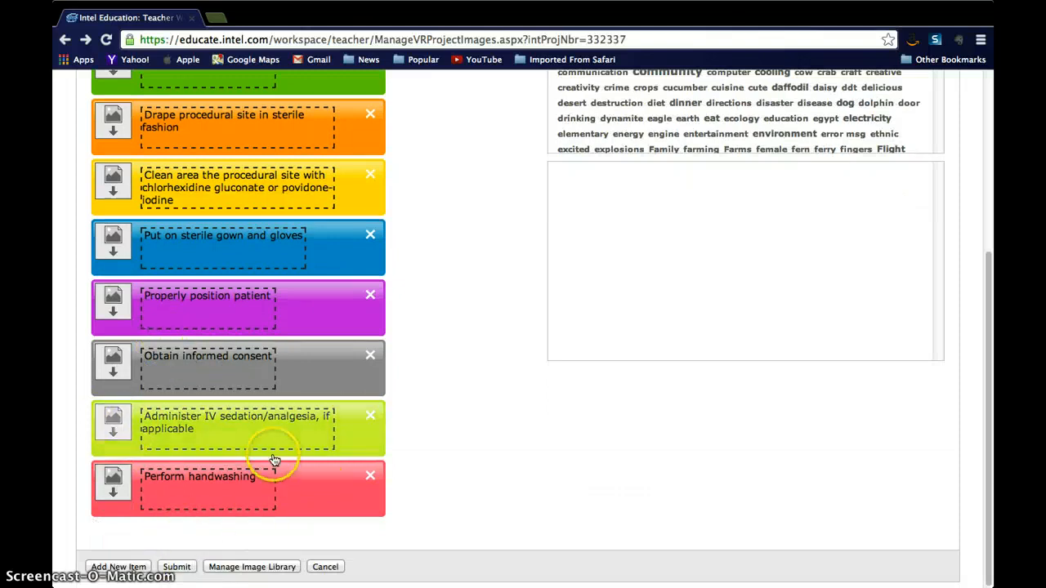
scroll(274, 460, up, 4)
scroll(274, 459, down, 4)
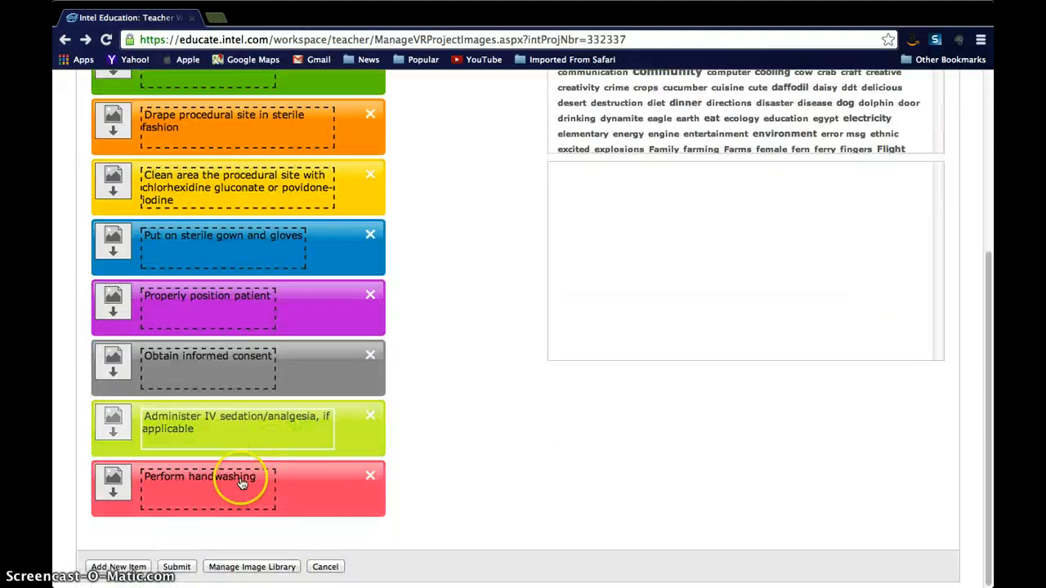
click(176, 567)
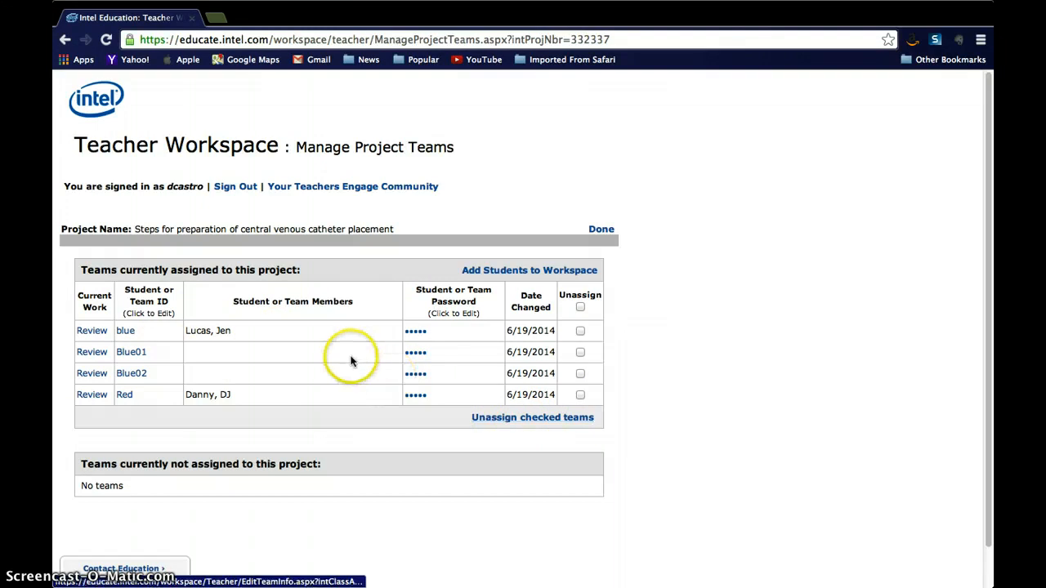
Open the add-students form and enter a new team with ID Black and its members' names
click(490, 273)
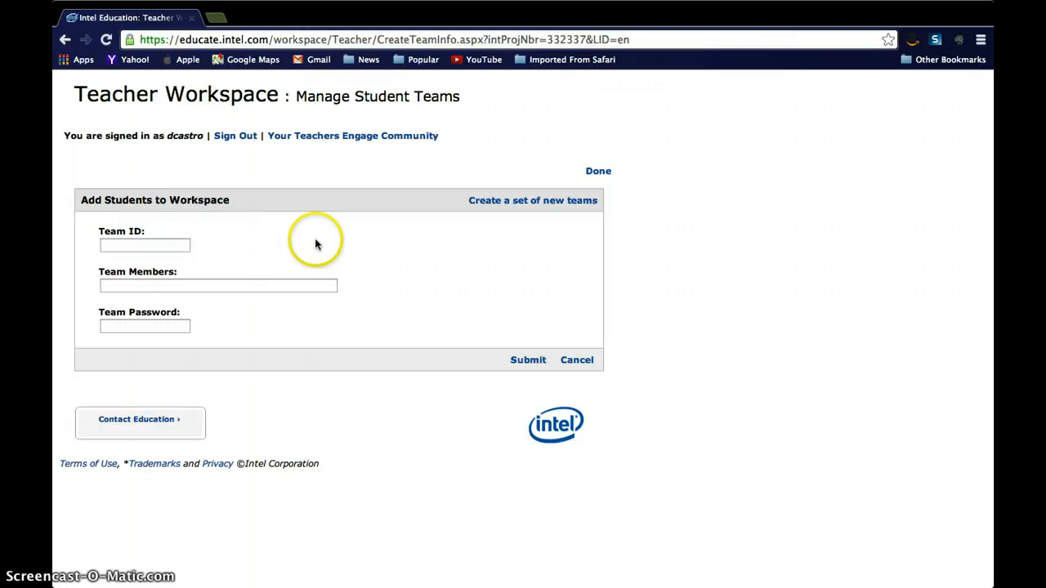
click(172, 248)
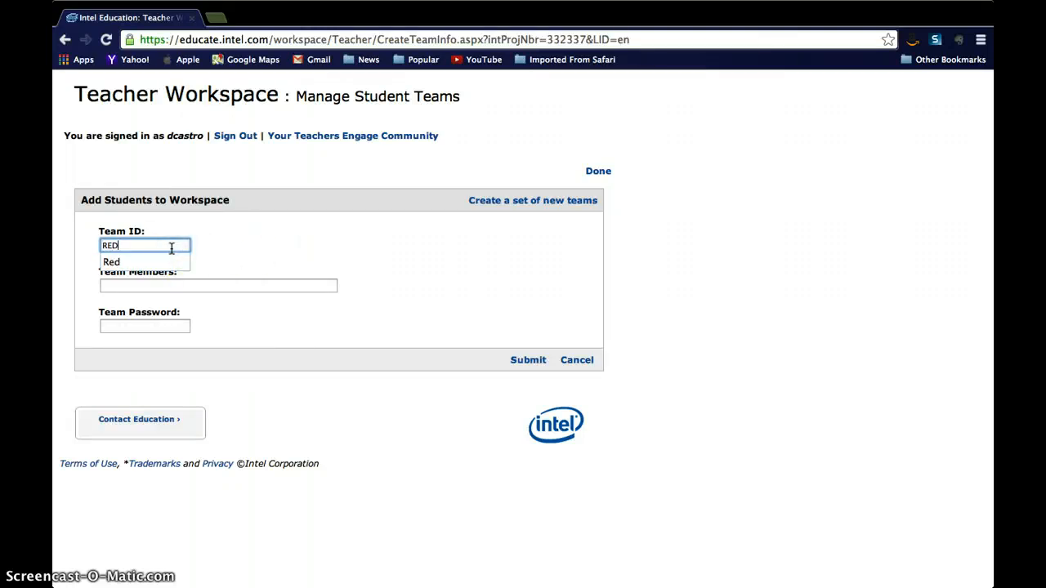
click(201, 261)
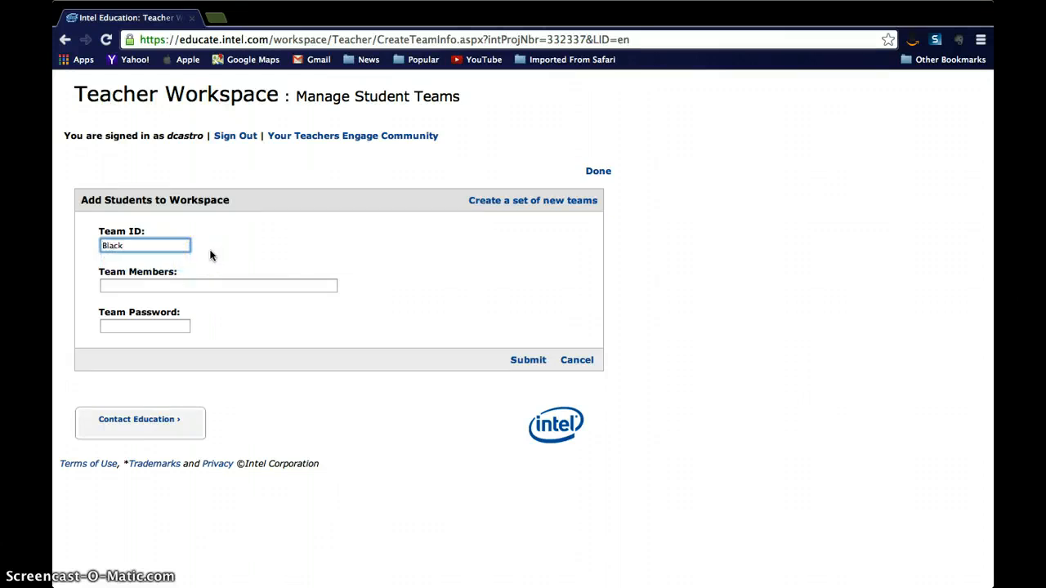
click(167, 283)
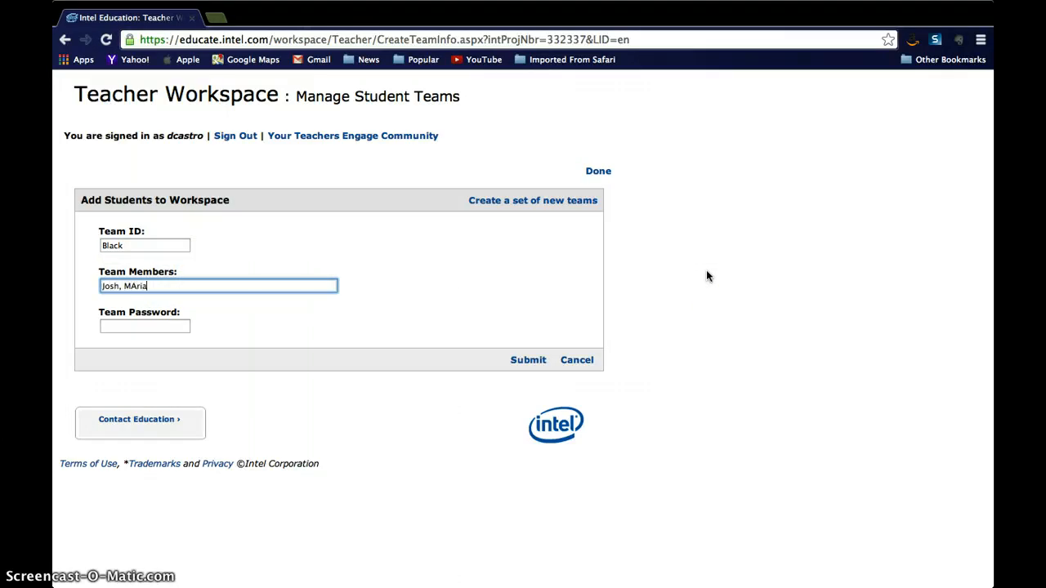
text(Josh, Maria, Sam)
Enter the team password, submit the new team, and finish adding students
click(140, 325)
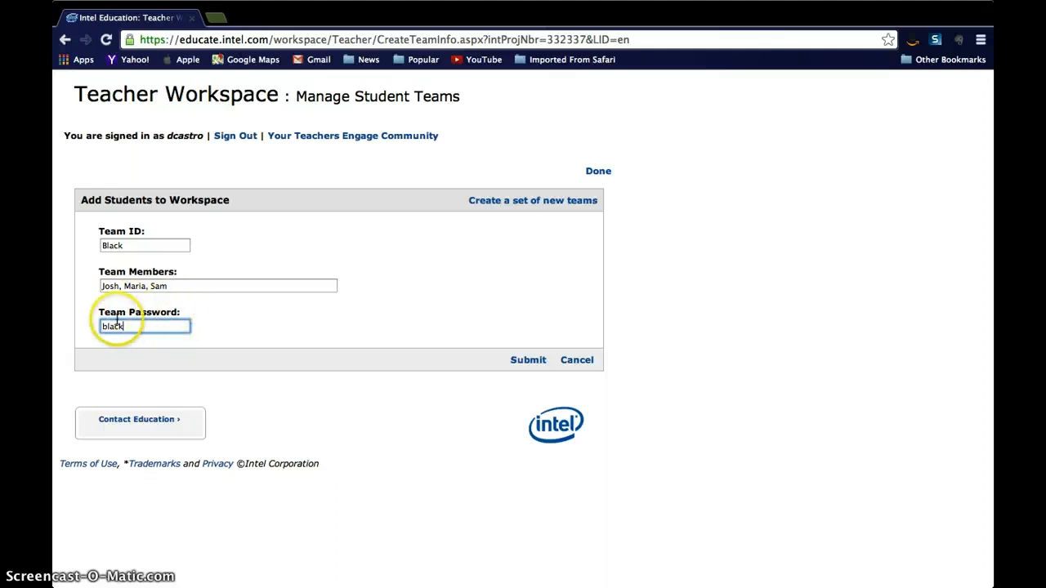
click(529, 361)
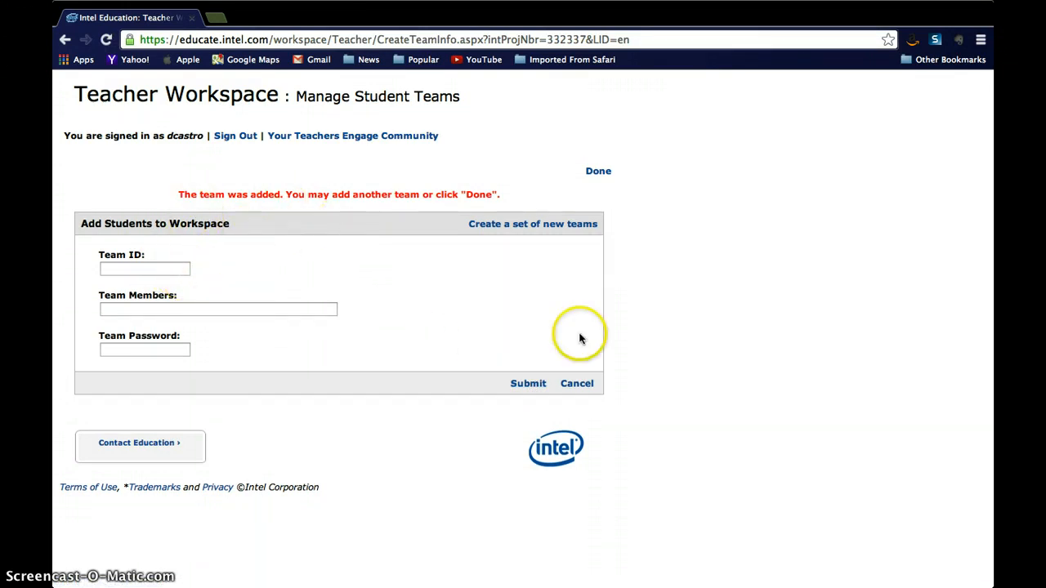
click(597, 173)
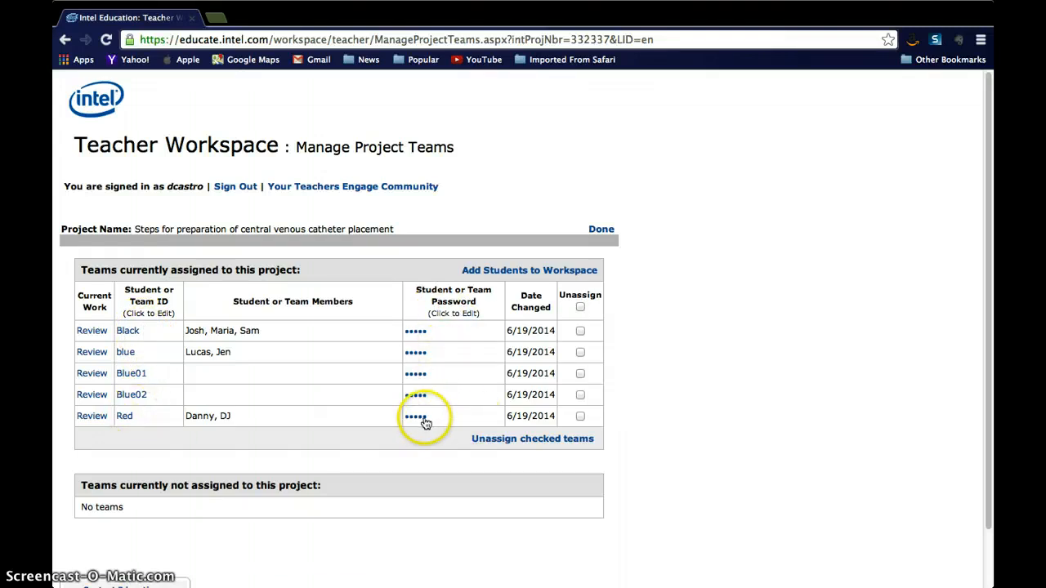
Open the blue team's current work for review
click(580, 332)
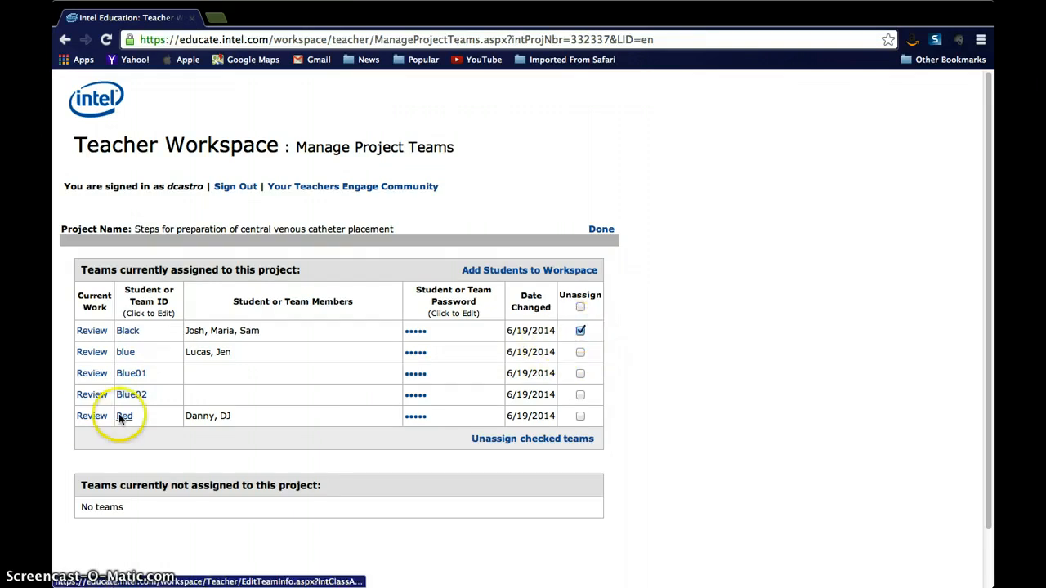
click(89, 356)
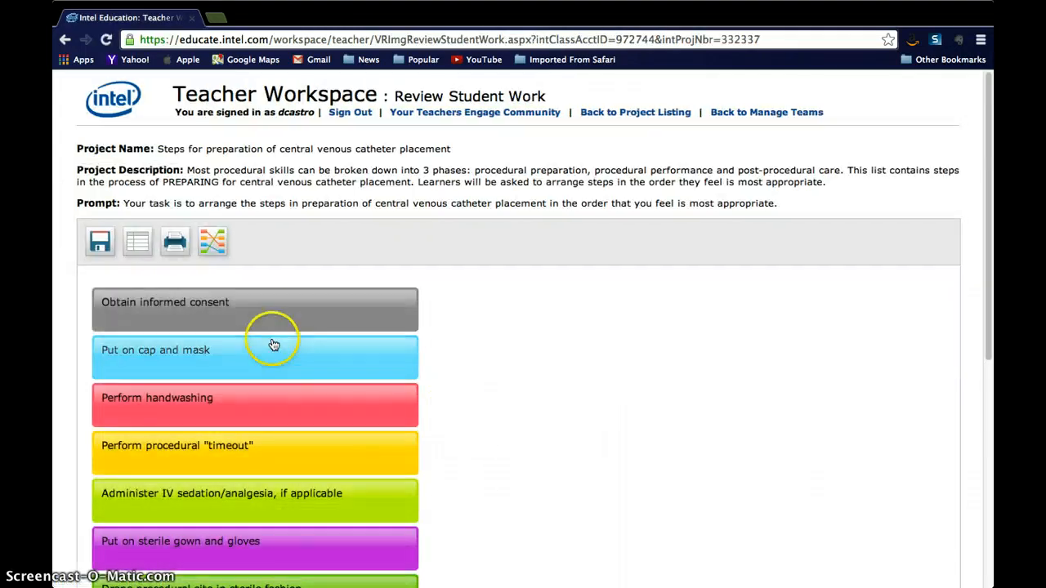
Add the comment "I know right?!" to the blue team's work and update the comments
drag(258, 316, 257, 282)
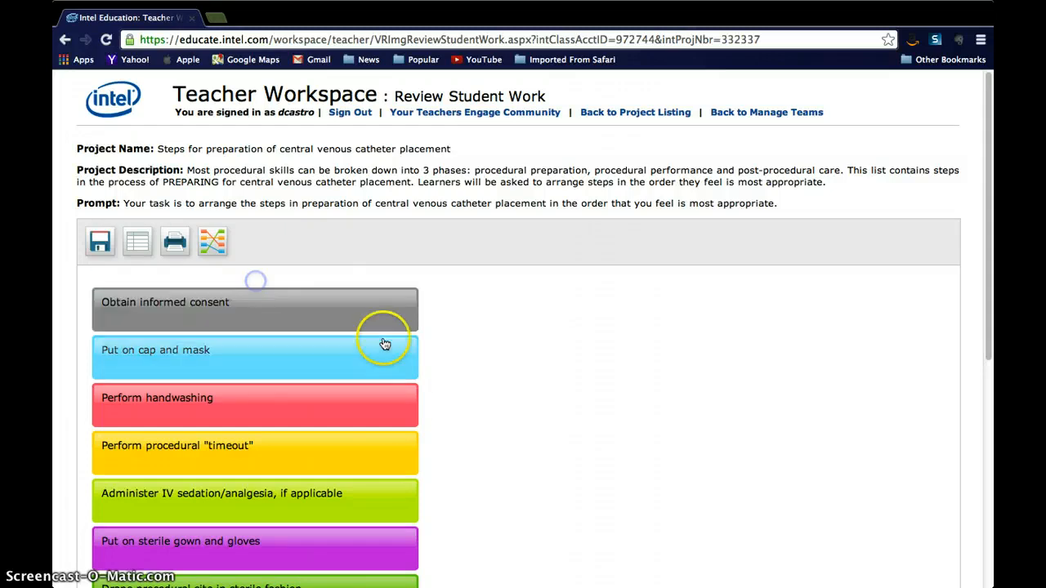
scroll(461, 389, down, 9)
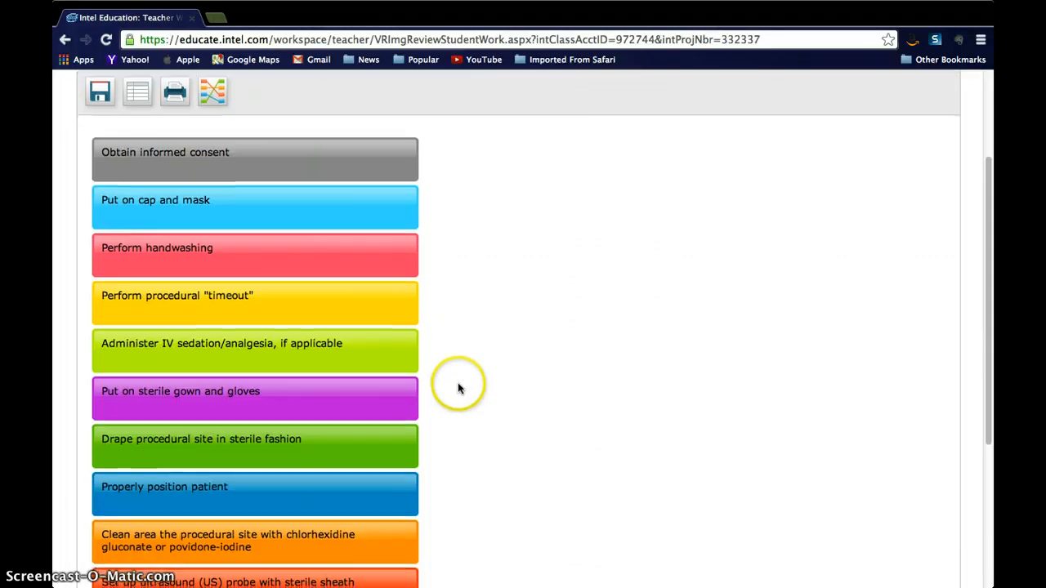
scroll(458, 388, down, 1)
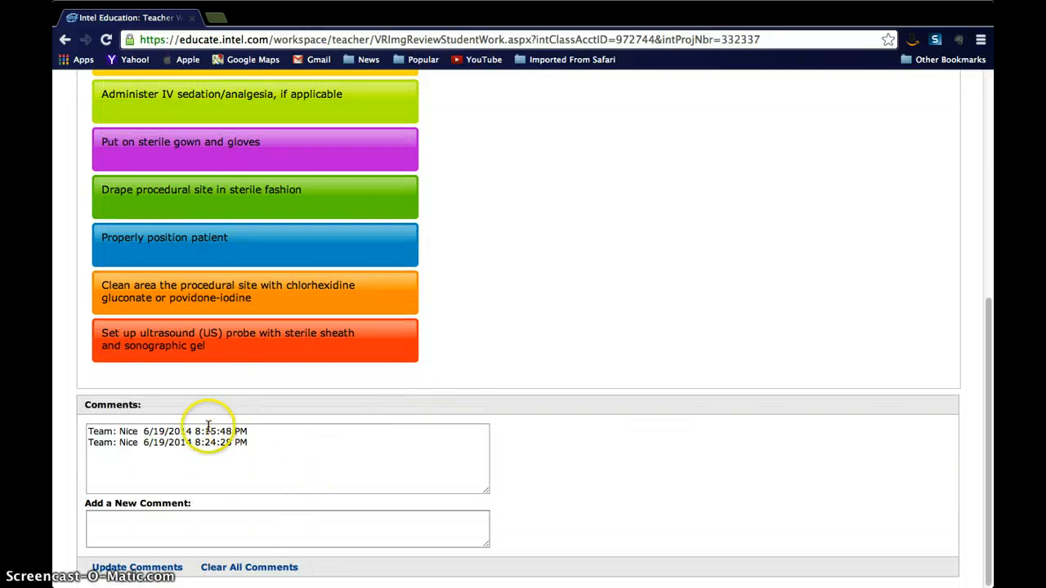
click(140, 522)
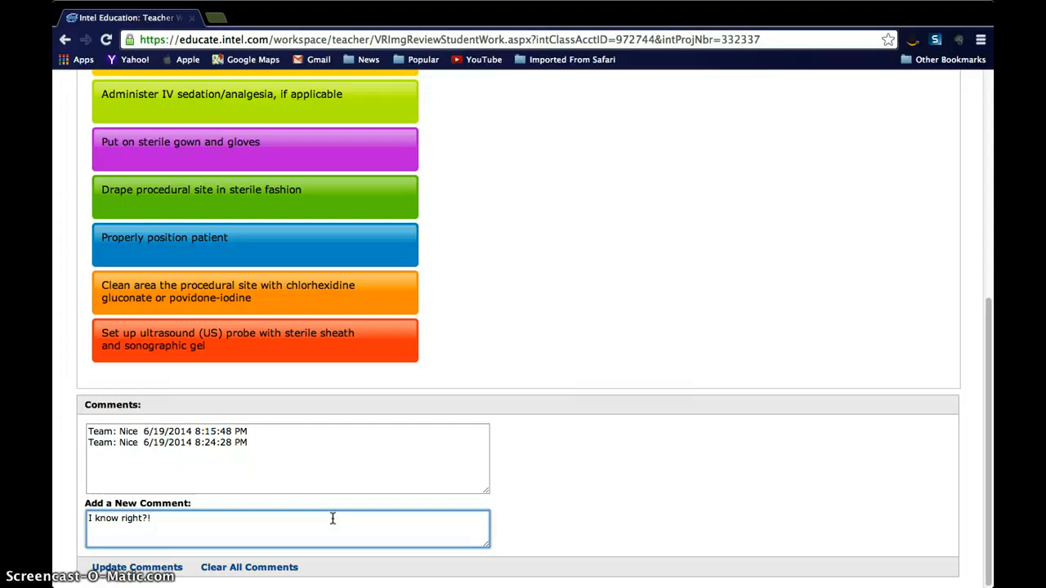
click(135, 569)
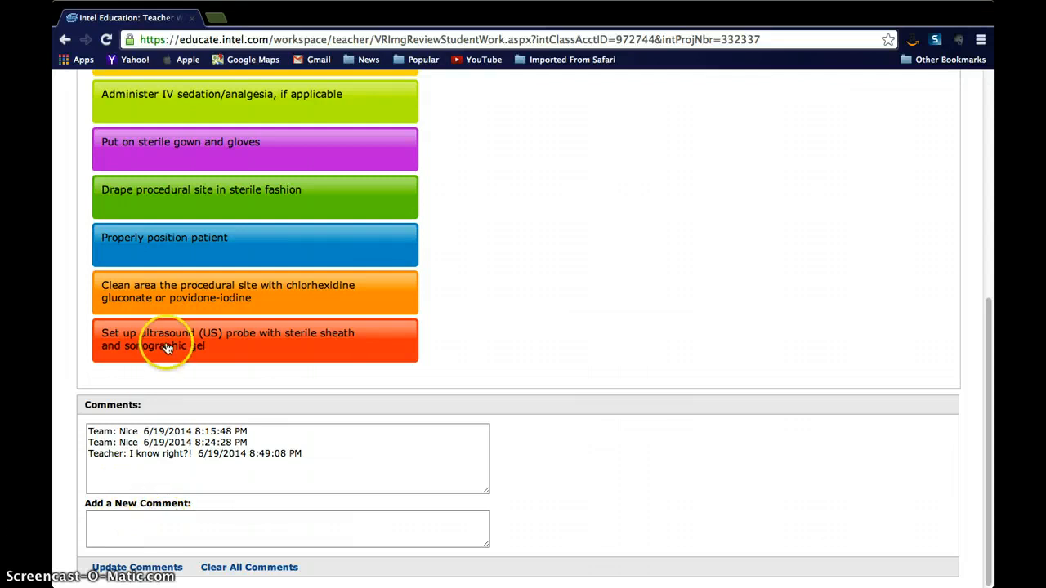
Compare the blue team's ranking with team Red
scroll(166, 347, up, 10)
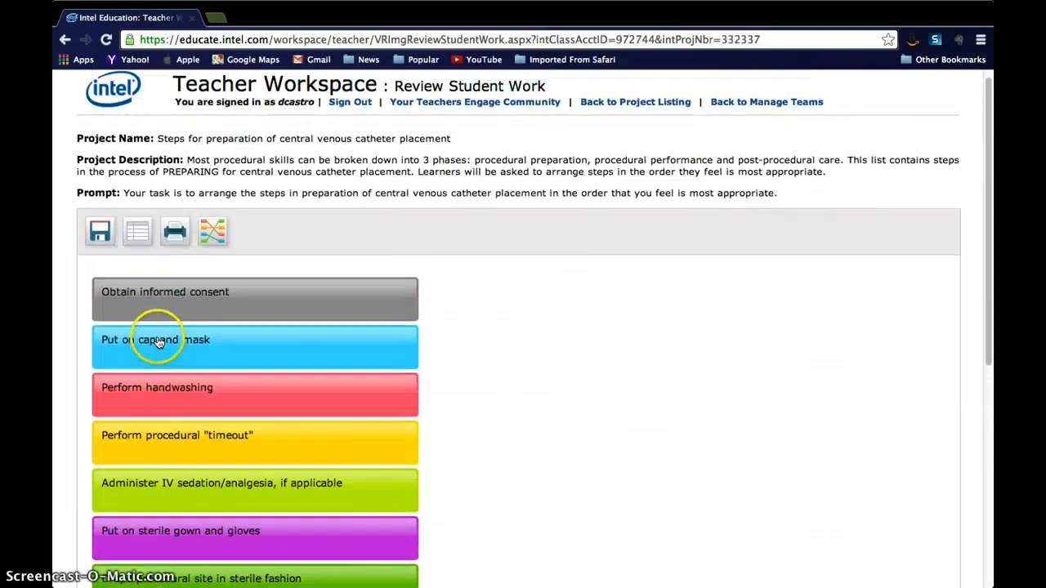
click(217, 235)
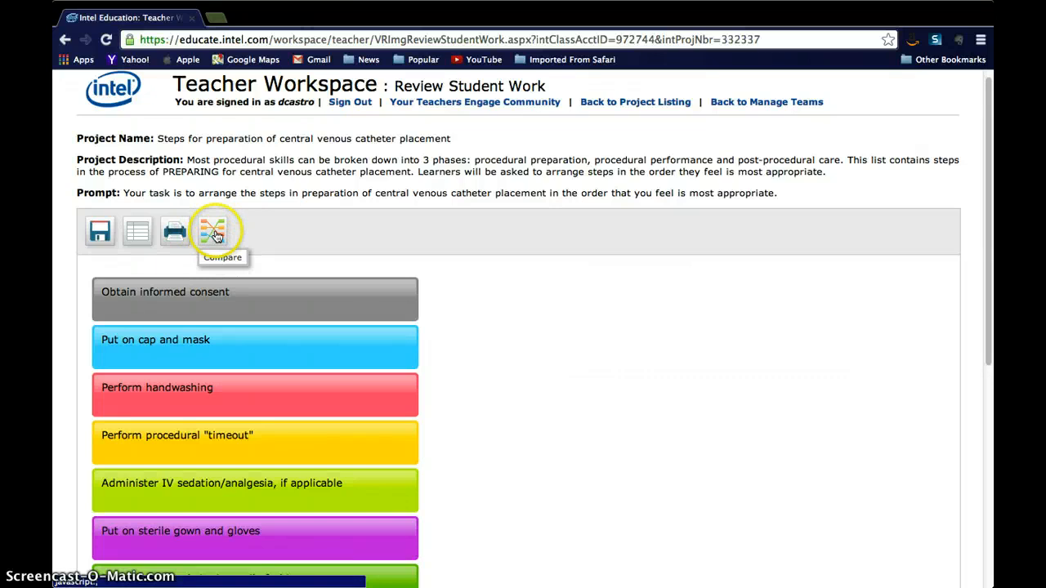
click(415, 228)
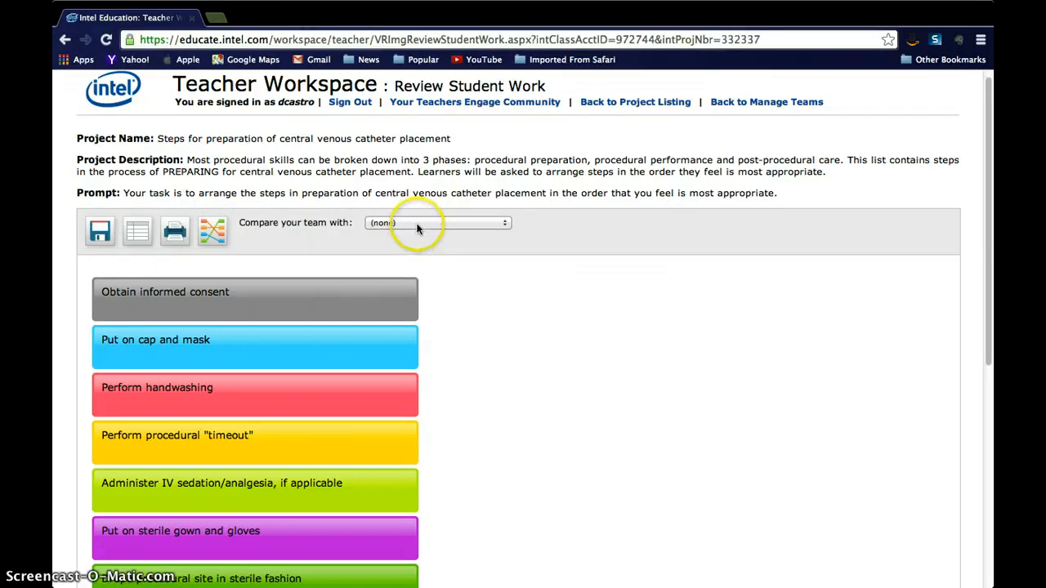
click(419, 224)
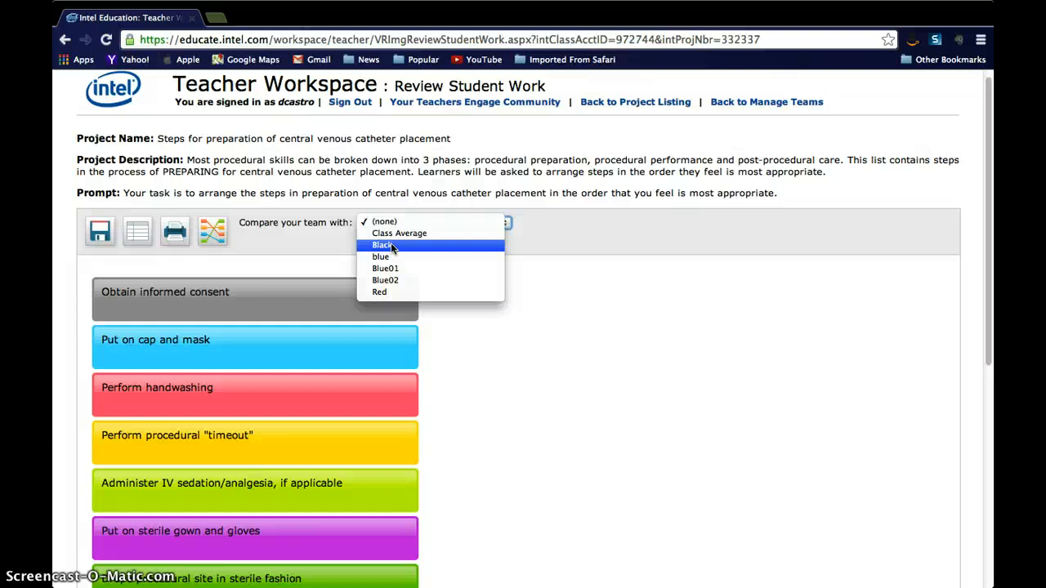
click(379, 293)
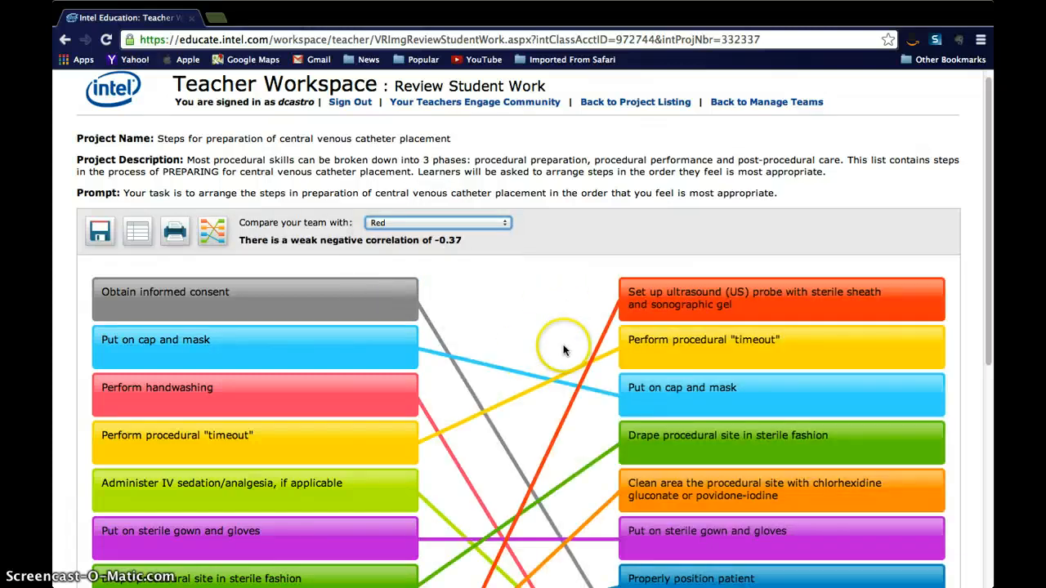
Examine the comparison lines between the two teams' rankings
scroll(564, 347, down, 5)
scroll(565, 345, up, 5)
scroll(560, 343, down, 1)
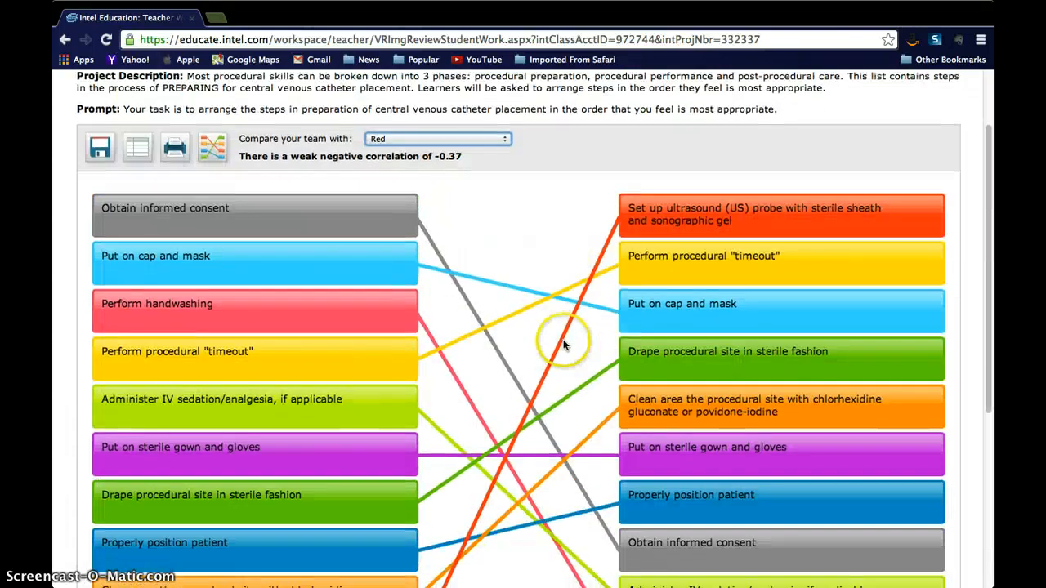
scroll(490, 338, up, 1)
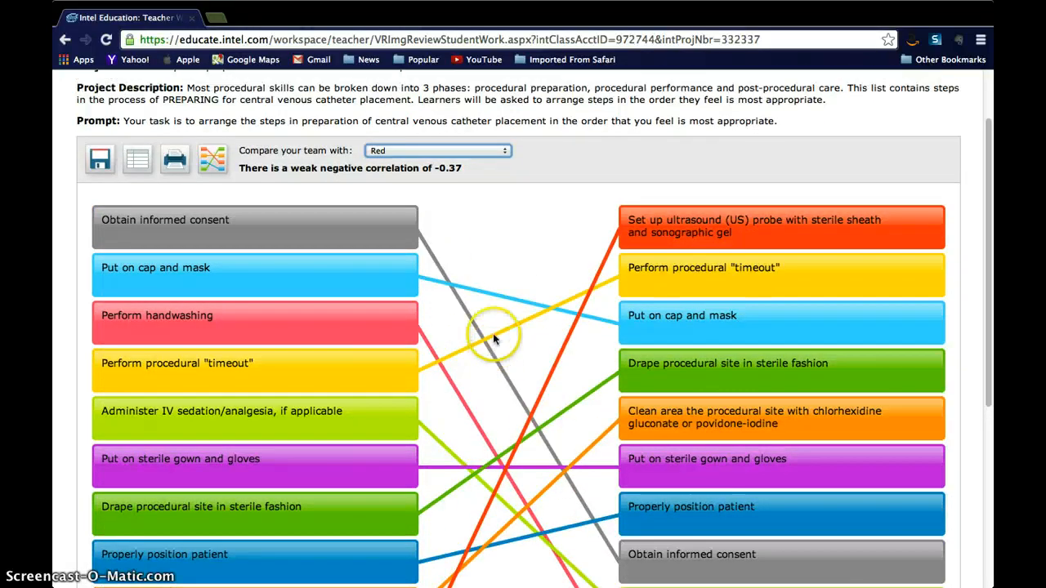
scroll(495, 338, down, 2)
scroll(478, 275, up, 3)
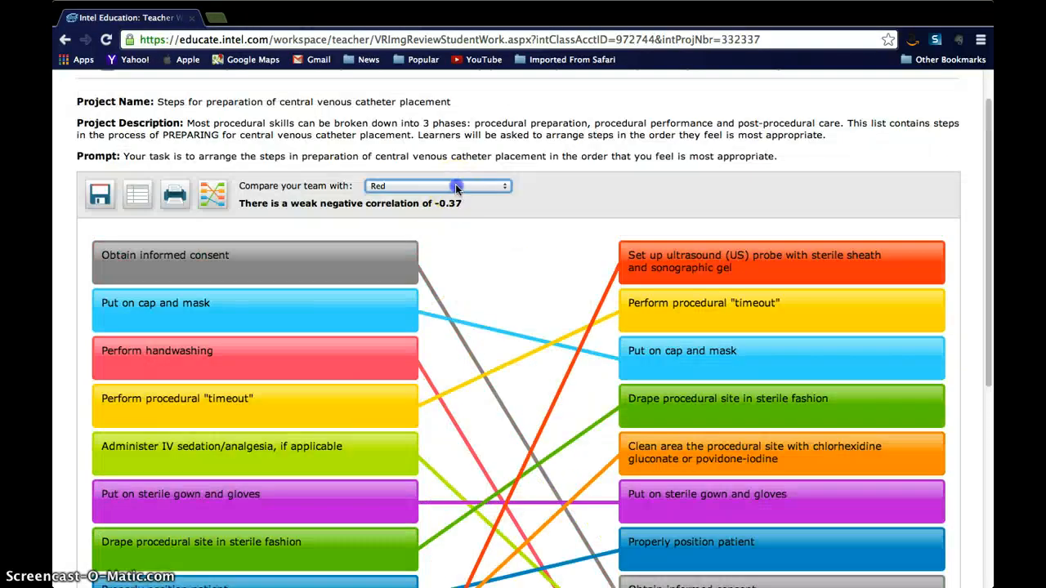
Switch the comparison to the Class Average and examine the matching rankings
click(454, 186)
click(461, 127)
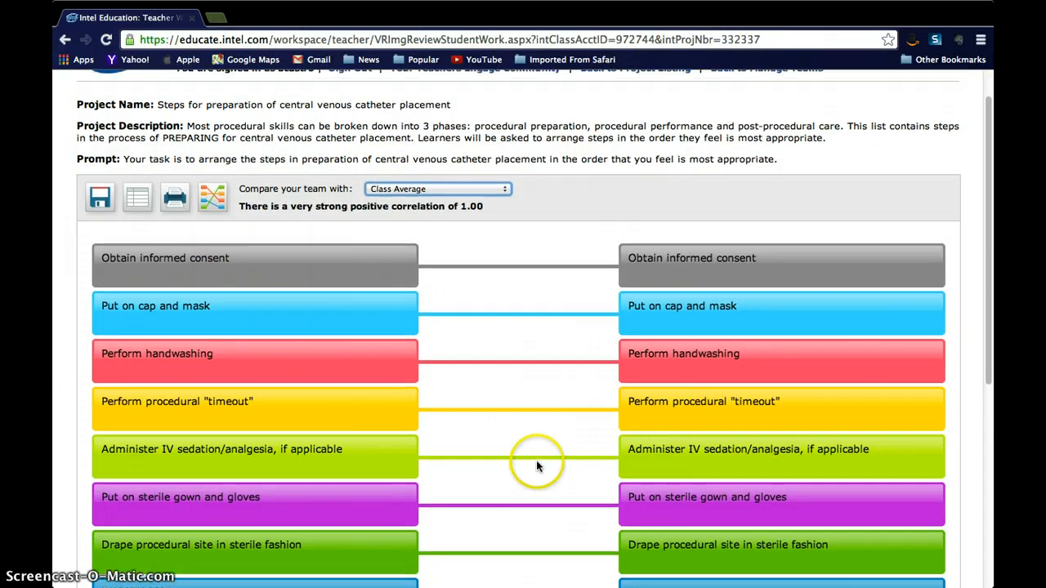
scroll(537, 459, down, 6)
scroll(536, 466, up, 8)
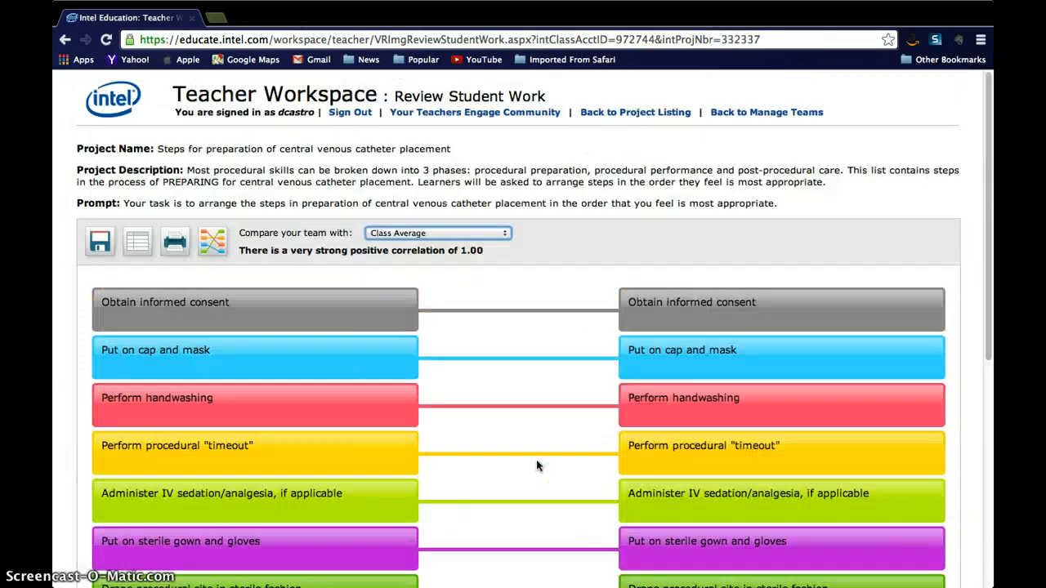
scroll(536, 466, down, 3)
scroll(536, 462, up, 3)
scroll(534, 460, down, 2)
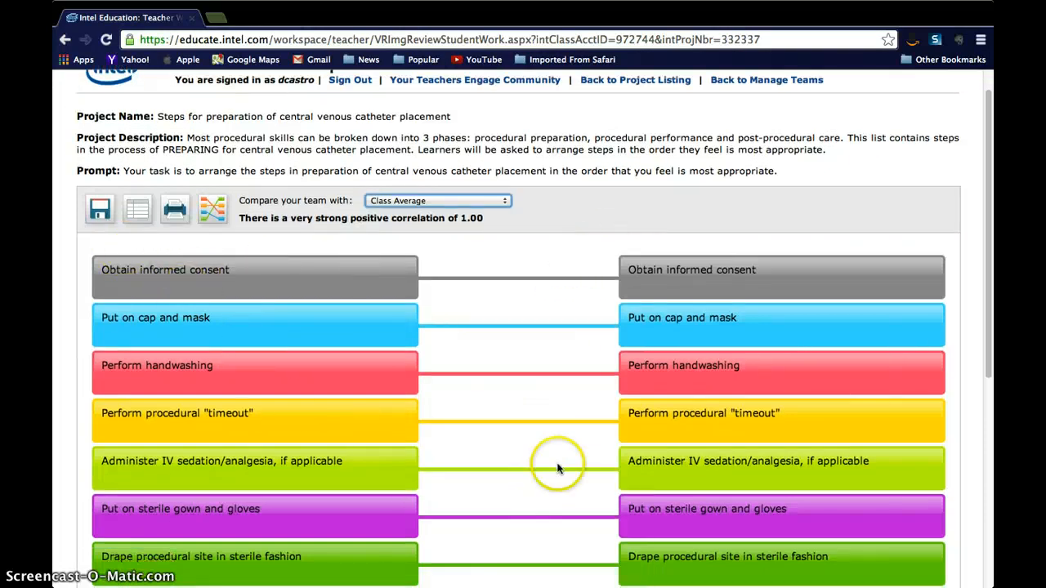
scroll(282, 384, up, 1)
scroll(280, 368, down, 8)
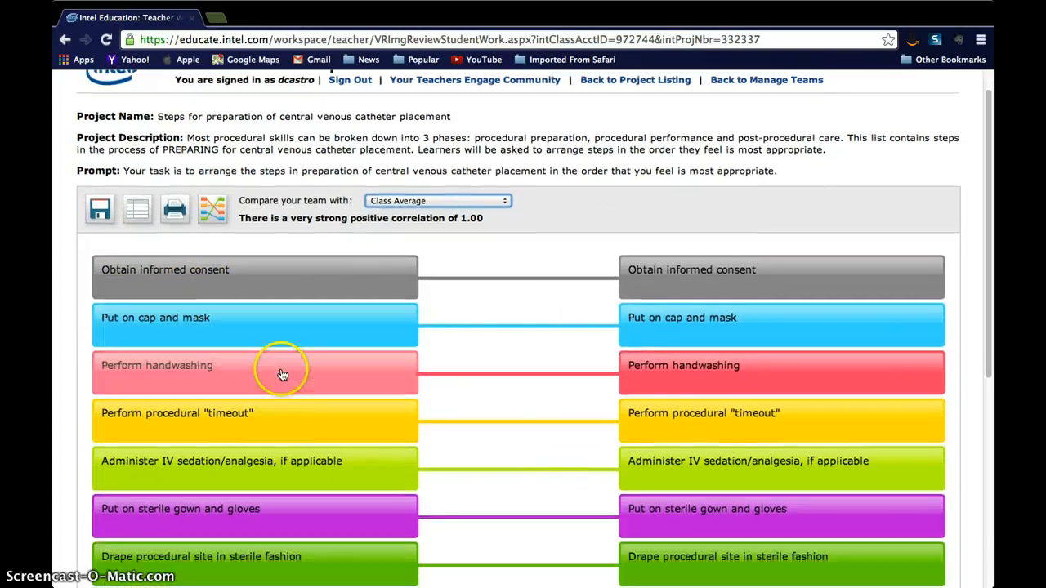
scroll(275, 345, up, 6)
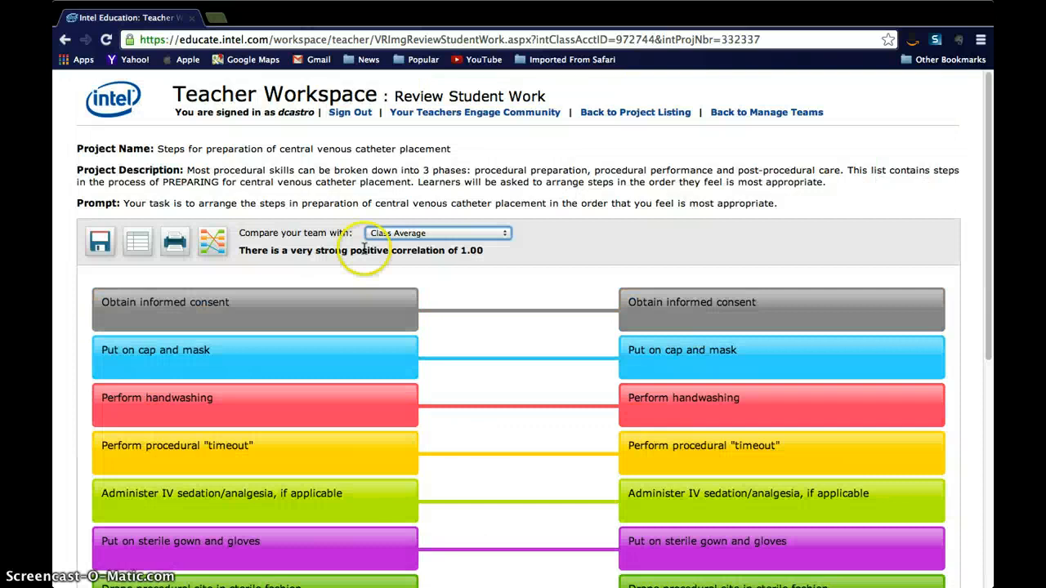
Go back to the project listing, open the project's team list, and return to the listing
click(607, 117)
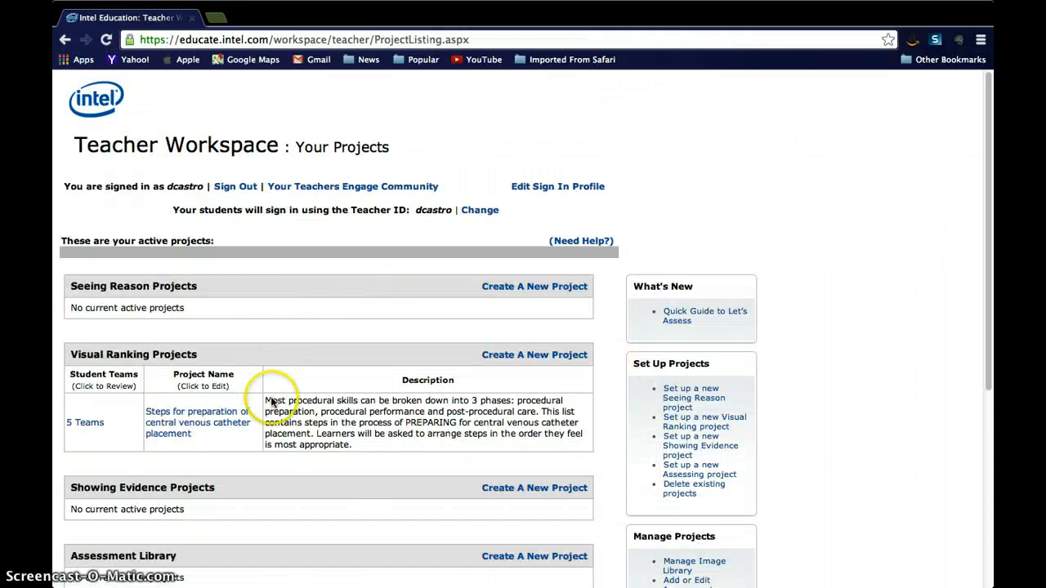
click(90, 428)
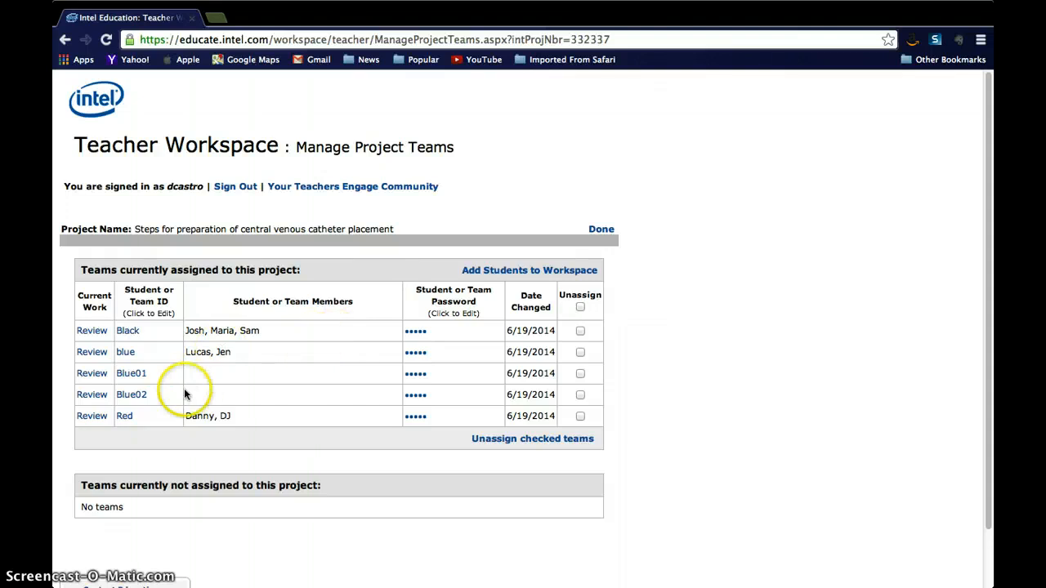
scroll(255, 368, down, 2)
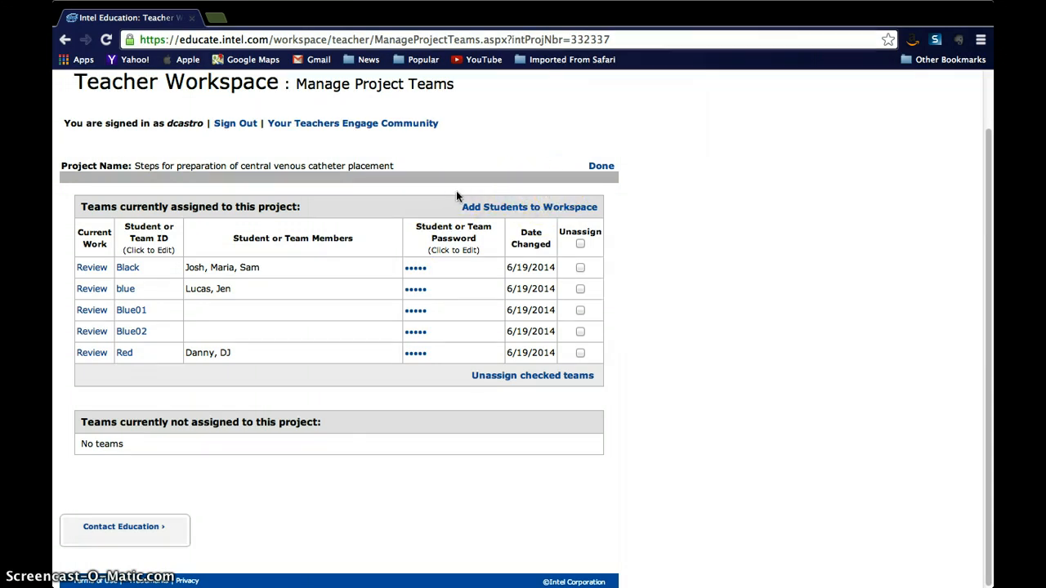
click(601, 167)
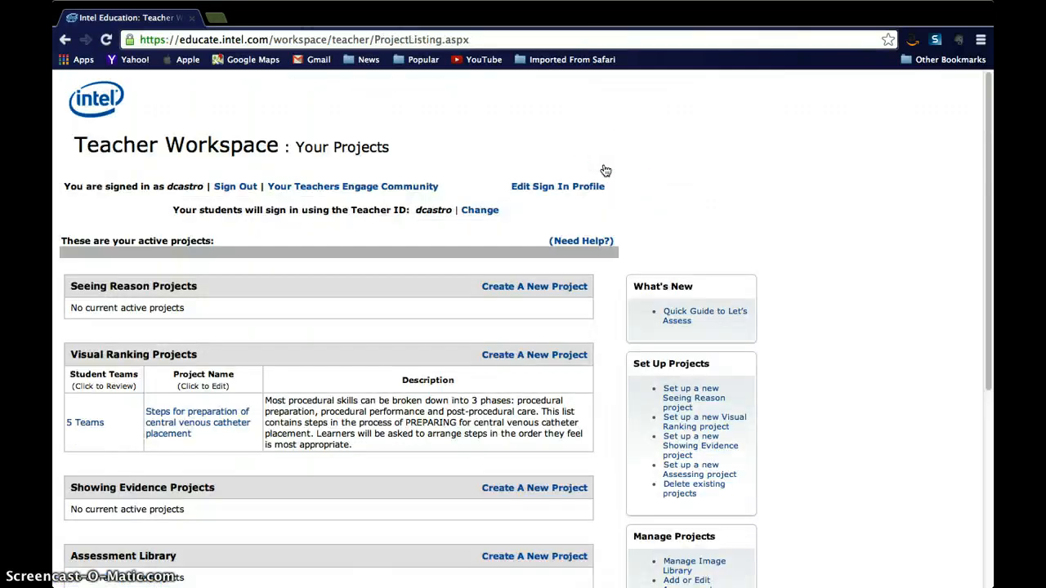